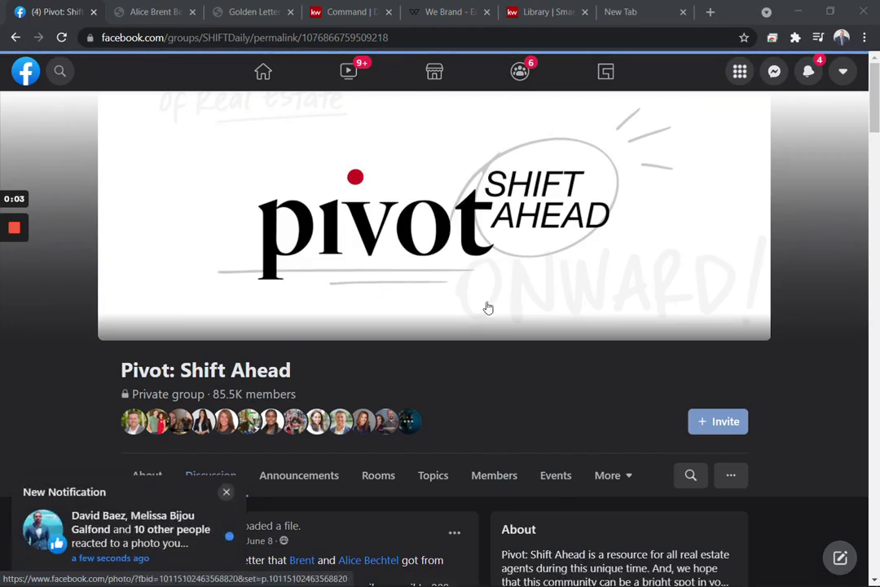
- Dismiss the new-notification popup on the Pivot: Shift Ahead group page
click(227, 491)
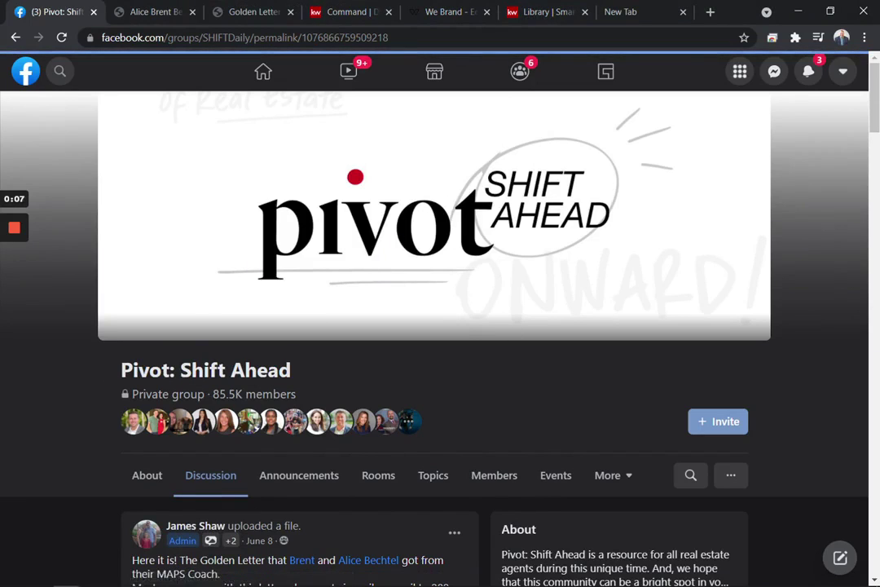
drag(105, 371, 335, 376)
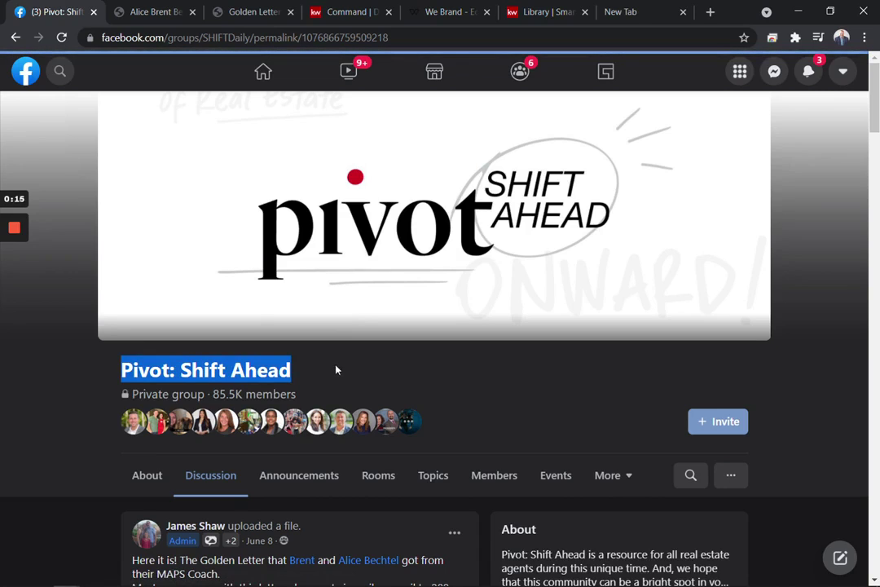
click(345, 380)
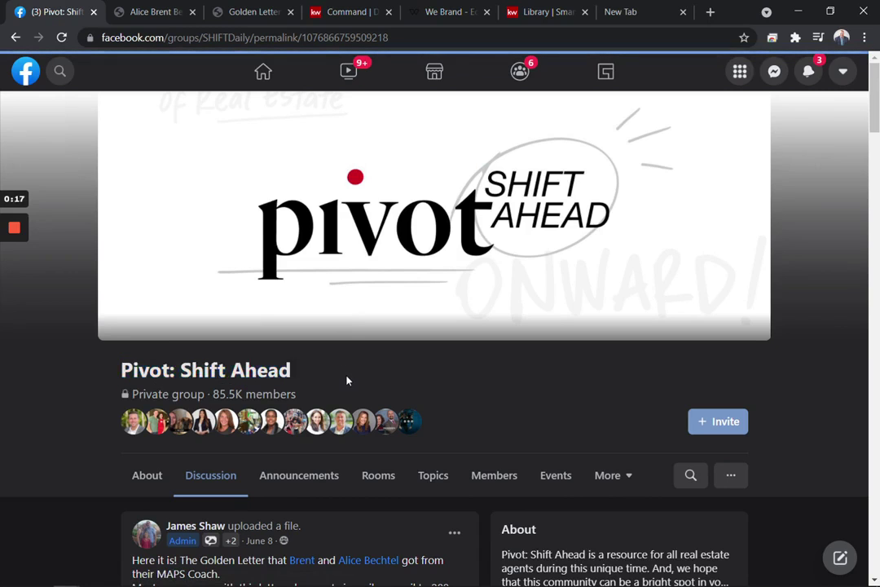
- Scroll down to read the Golden Letter post with its PDF attachment, then back up
scroll(346, 380, down, 2)
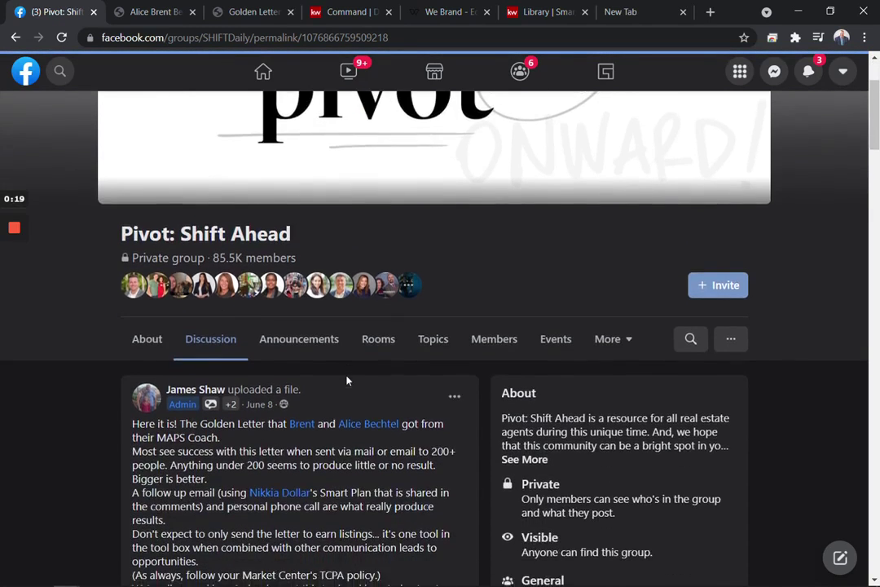
scroll(346, 380, down, 2)
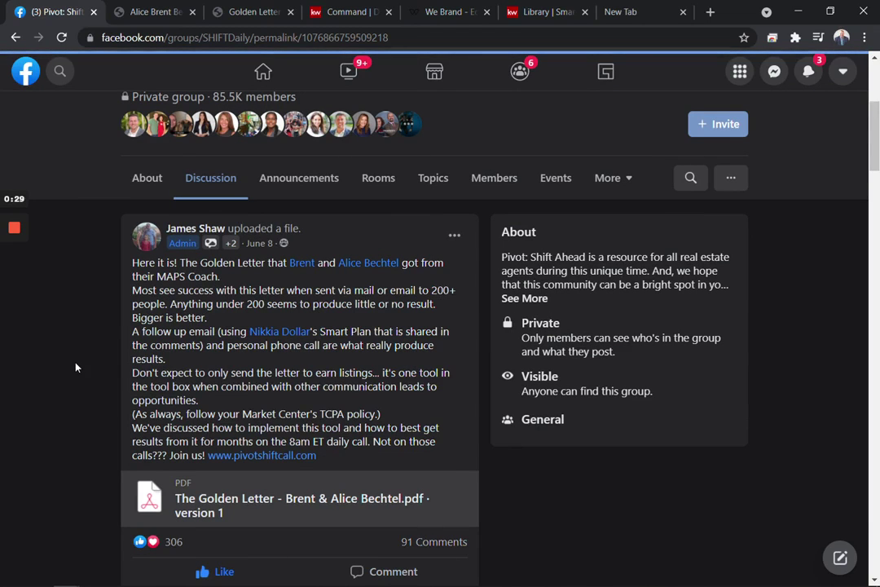
scroll(75, 368, up, 1)
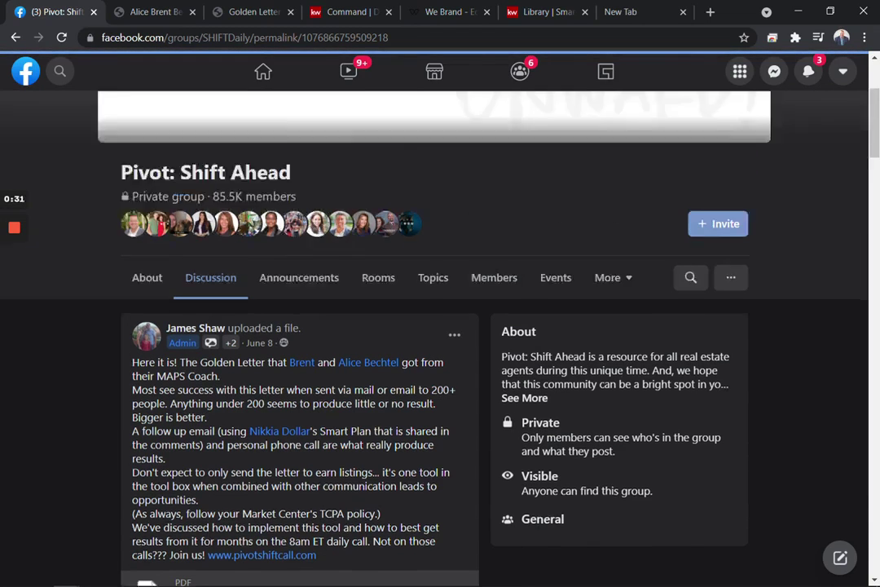
scroll(308, 289, up, 2)
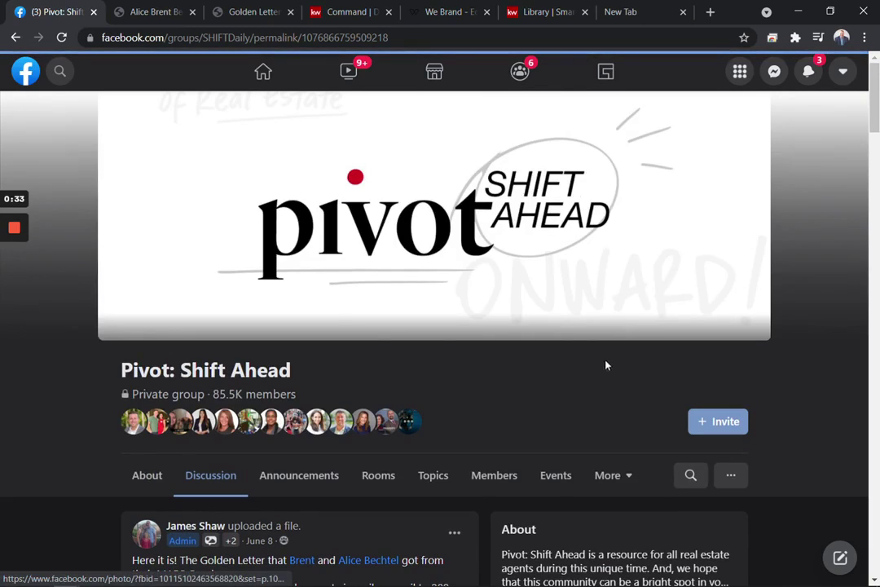
- Search the Pivot: Shift Ahead group for 'golden letter'
click(699, 480)
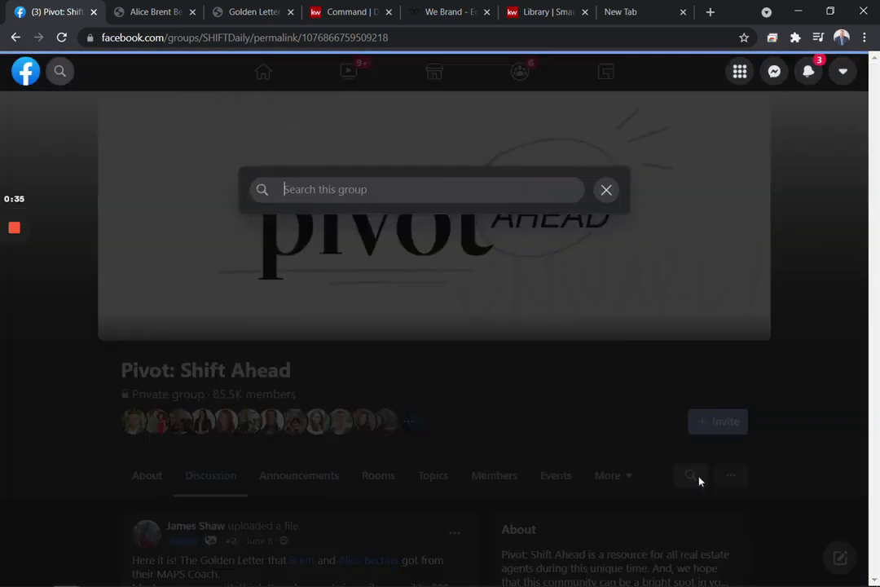
text(golde)
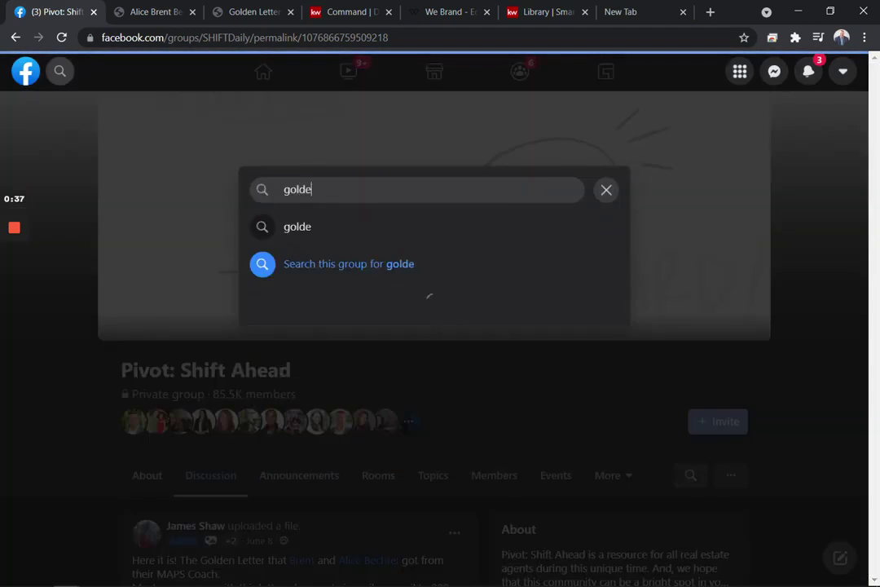
text(n letter)
key(Return)
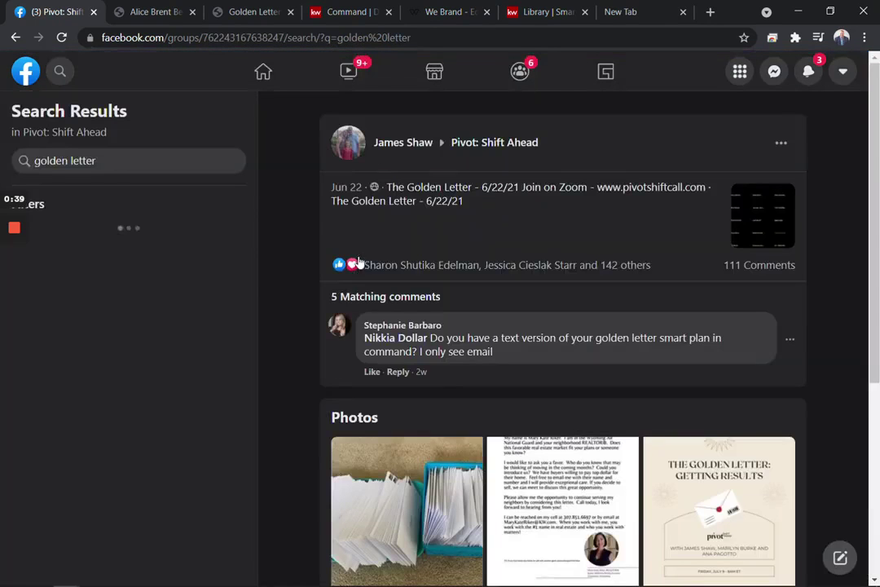
- Filter the group's Files list by 'golden' to show the three Golden Letter files
click(15, 37)
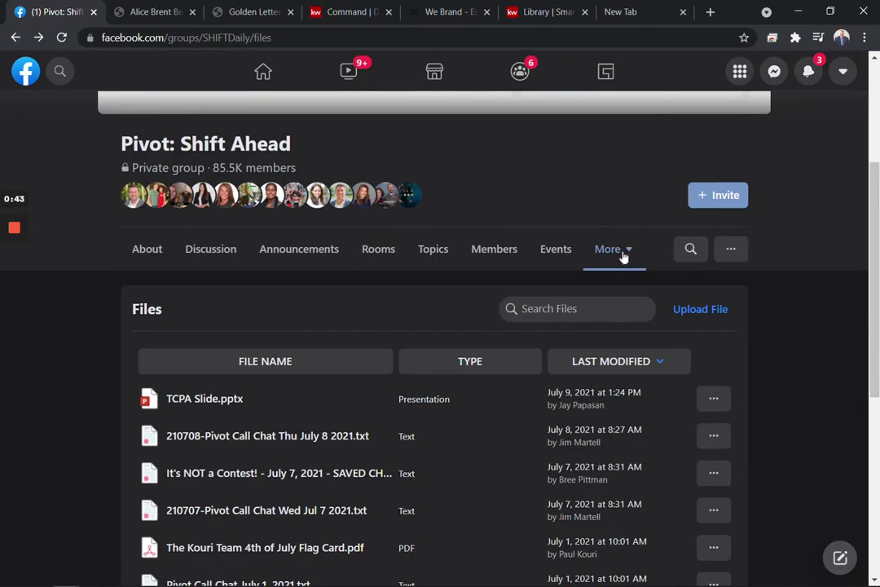
click(623, 257)
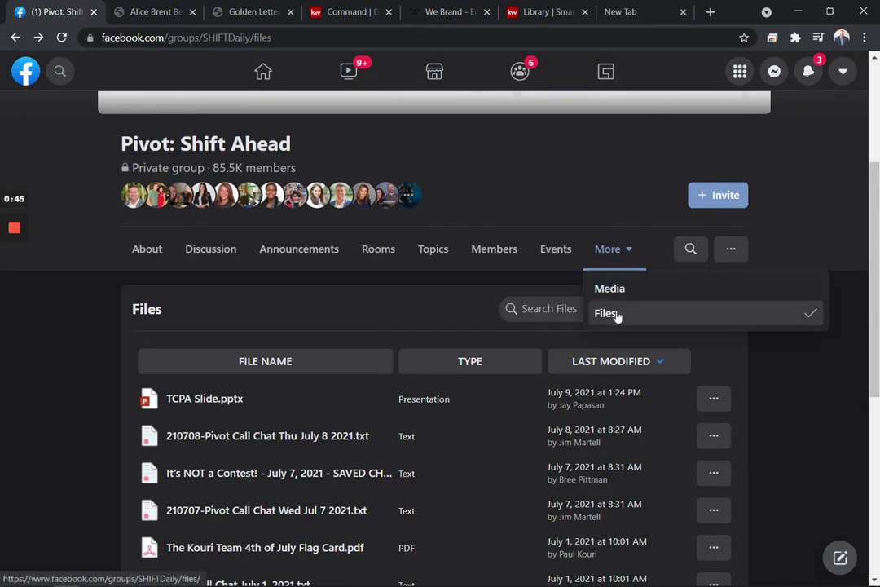
click(541, 308)
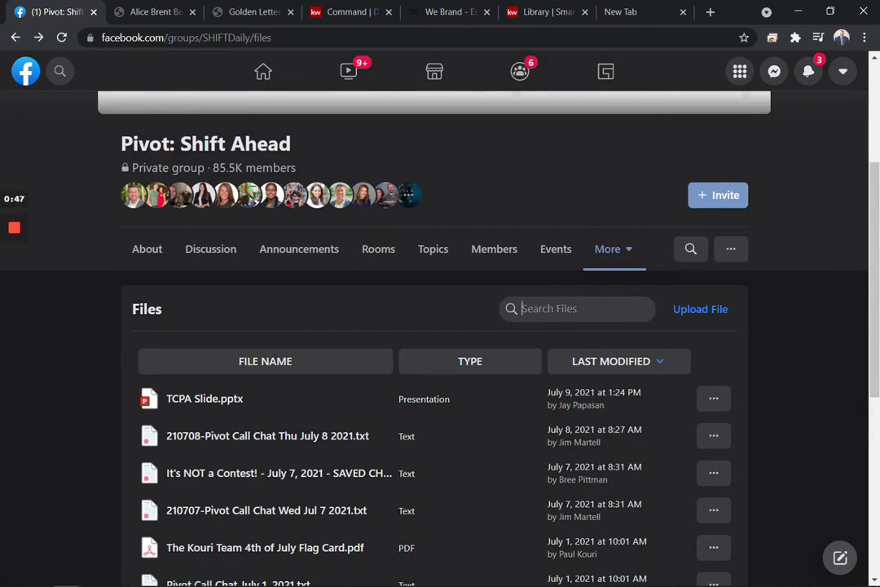
text(golden)
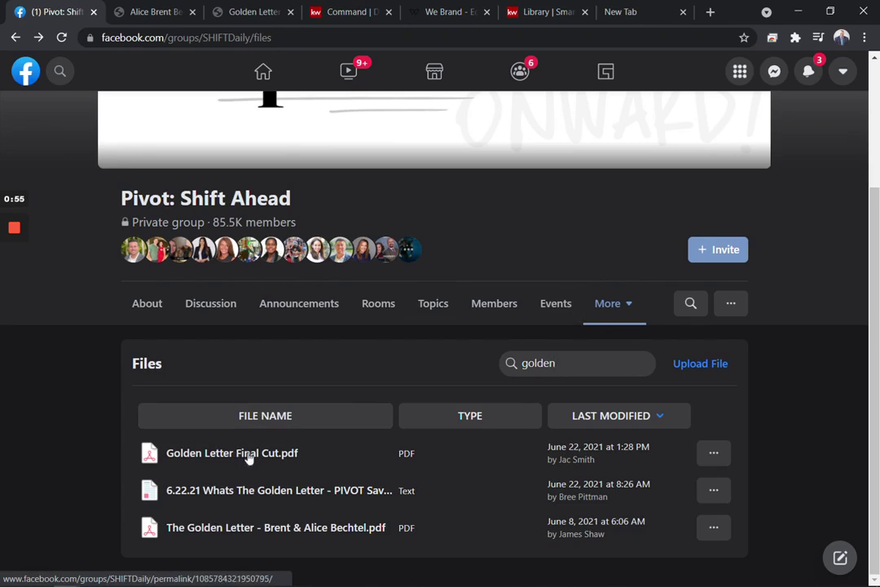
click(147, 13)
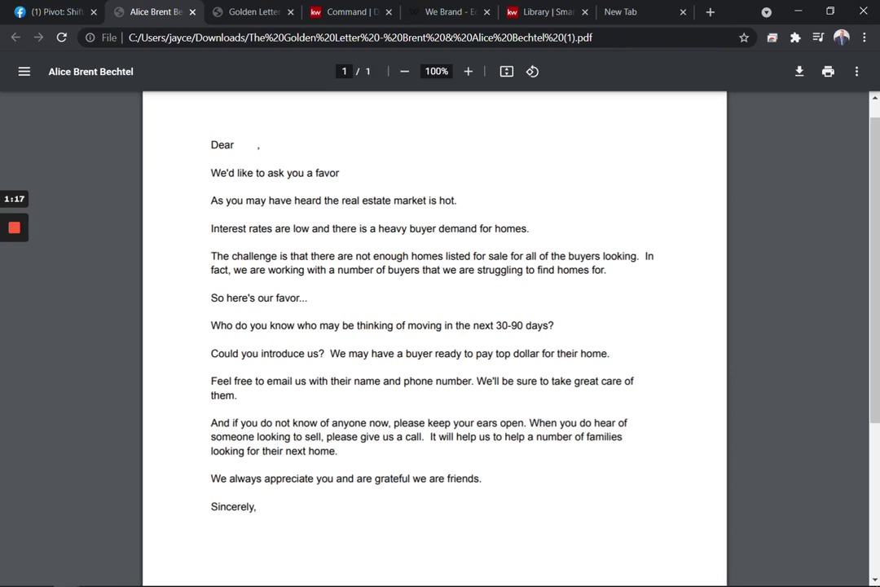
- Scroll through the branded Golden Letter Final Cut PDF to the three agent signatures and back
click(215, 14)
scroll(455, 243, down, 1)
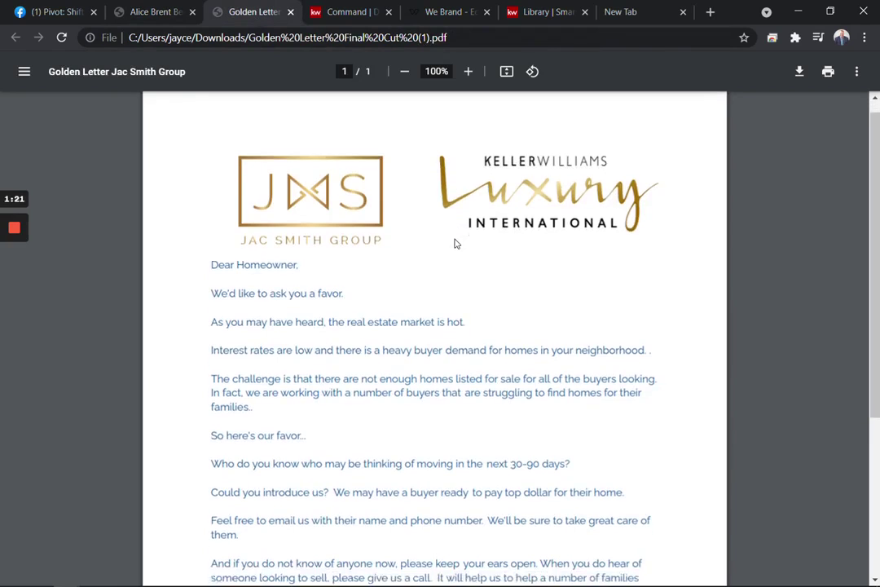
scroll(454, 243, down, 2)
scroll(367, 220, up, 2)
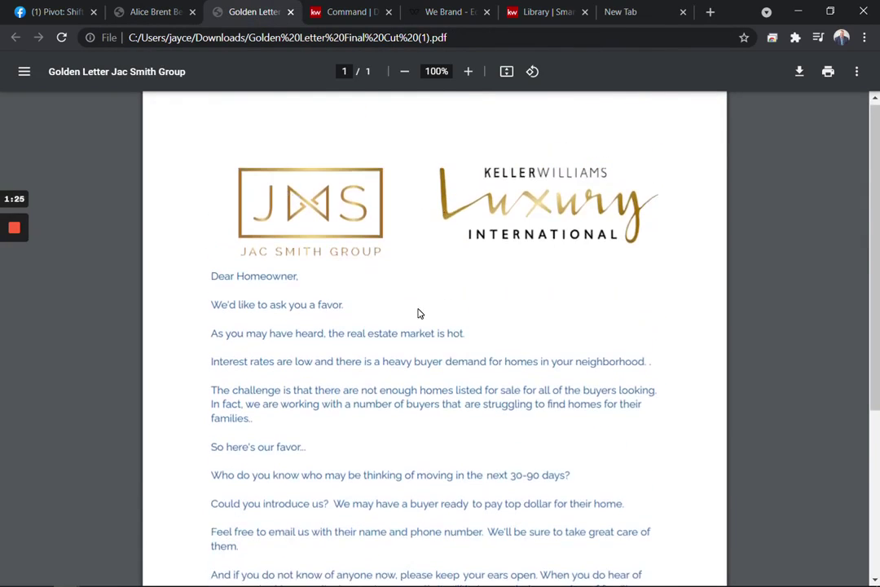
scroll(418, 313, down, 2)
scroll(252, 401, down, 1)
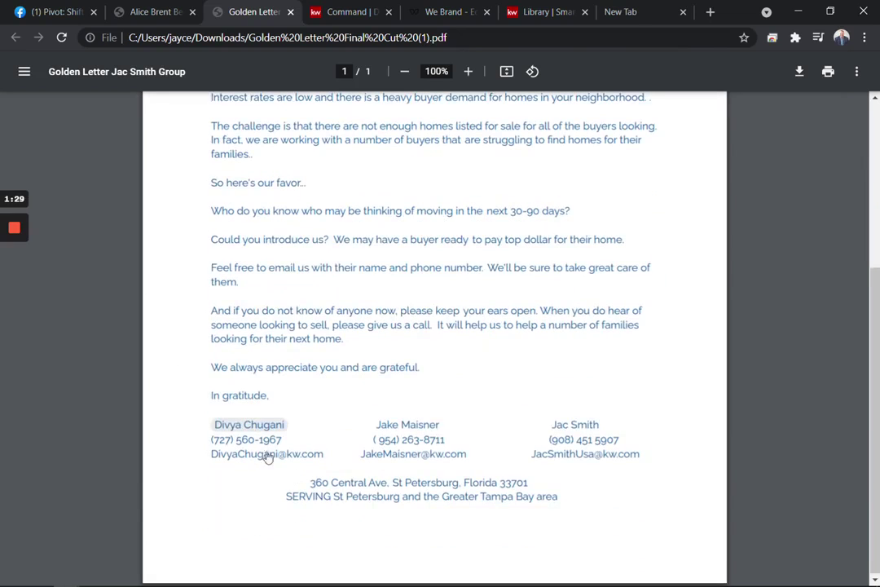
scroll(434, 326, up, 2)
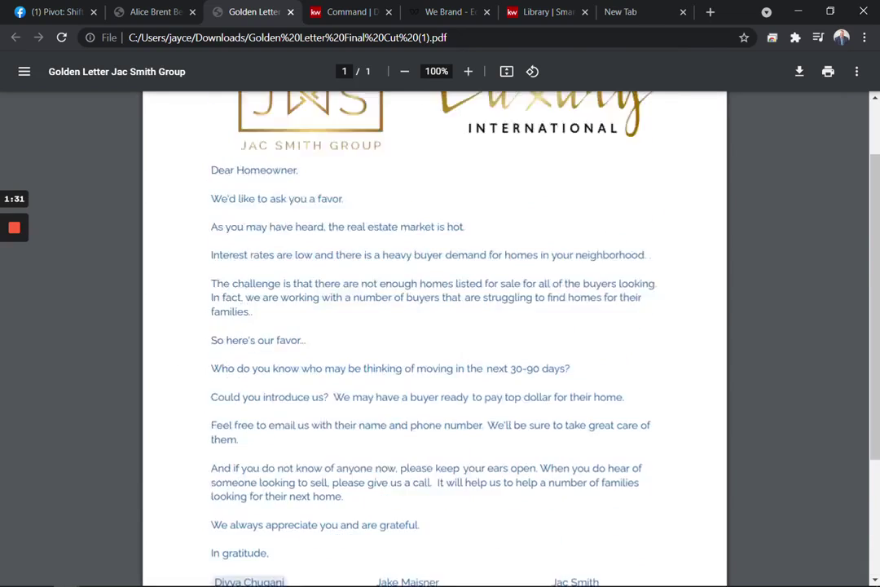
scroll(434, 326, down, 1)
scroll(434, 326, up, 2)
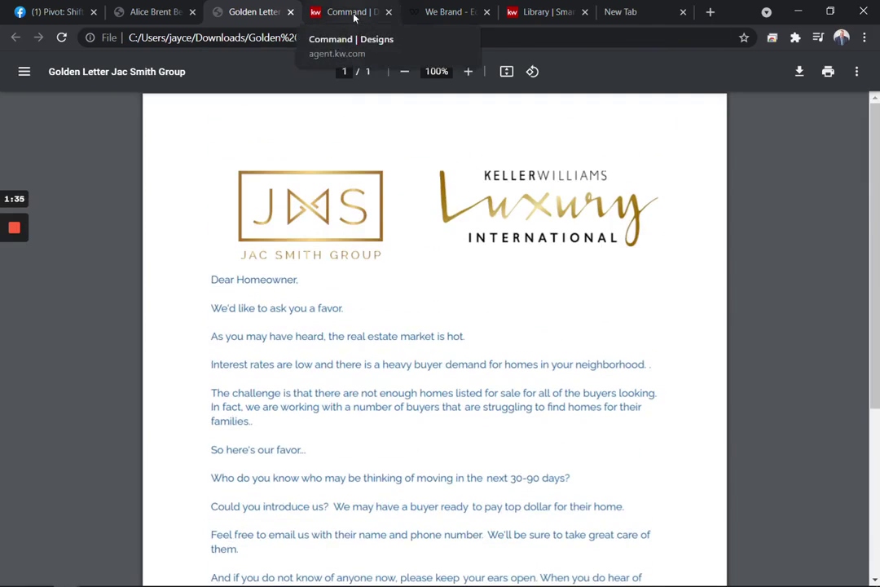
- Start a new Print design from the KW Command Designs page to reach WeBrand Templates
click(354, 12)
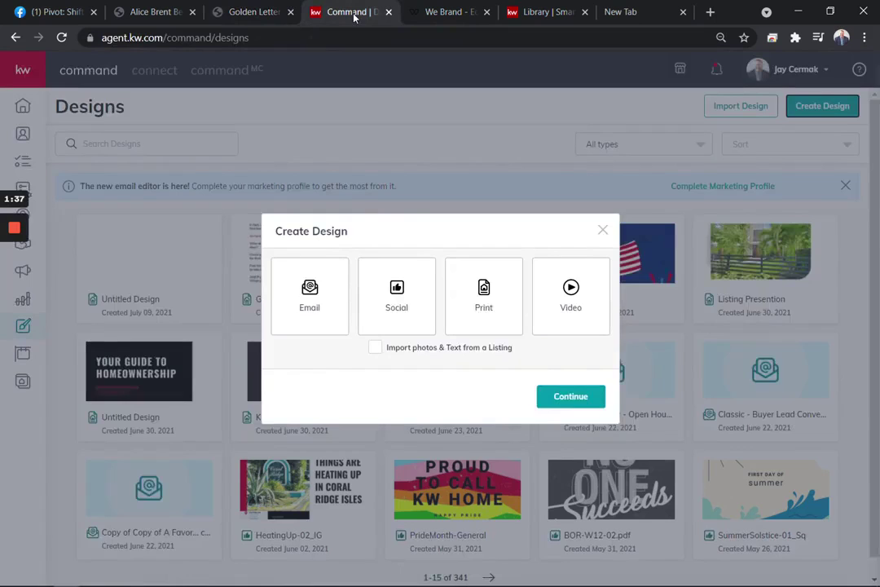
click(602, 231)
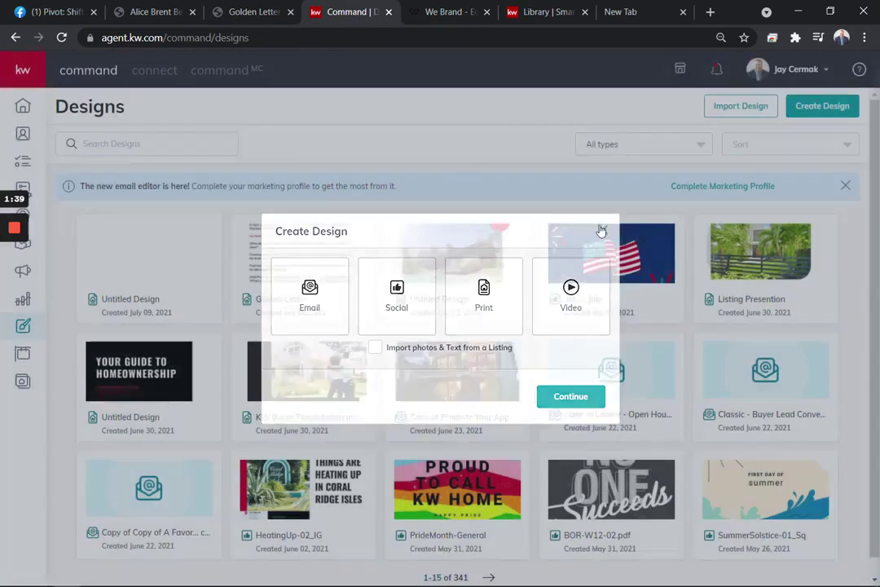
click(25, 71)
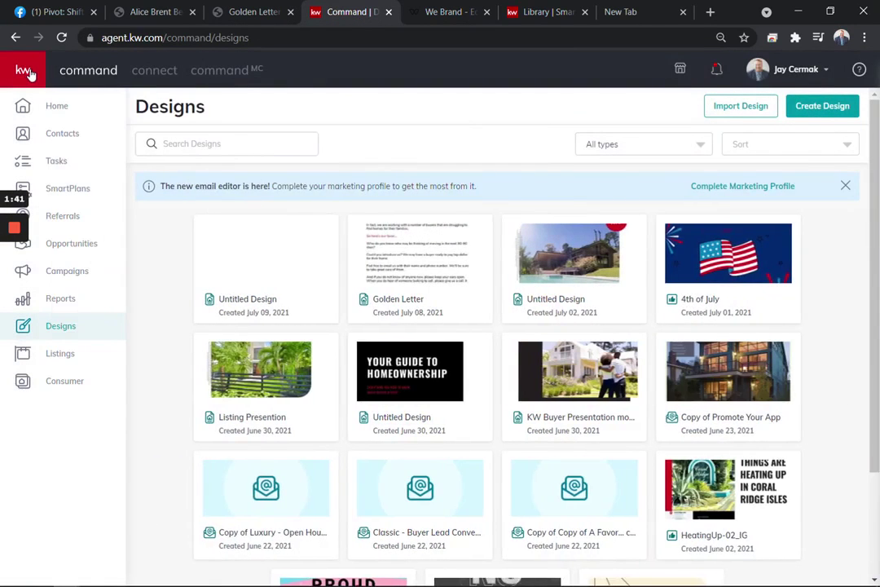
click(26, 72)
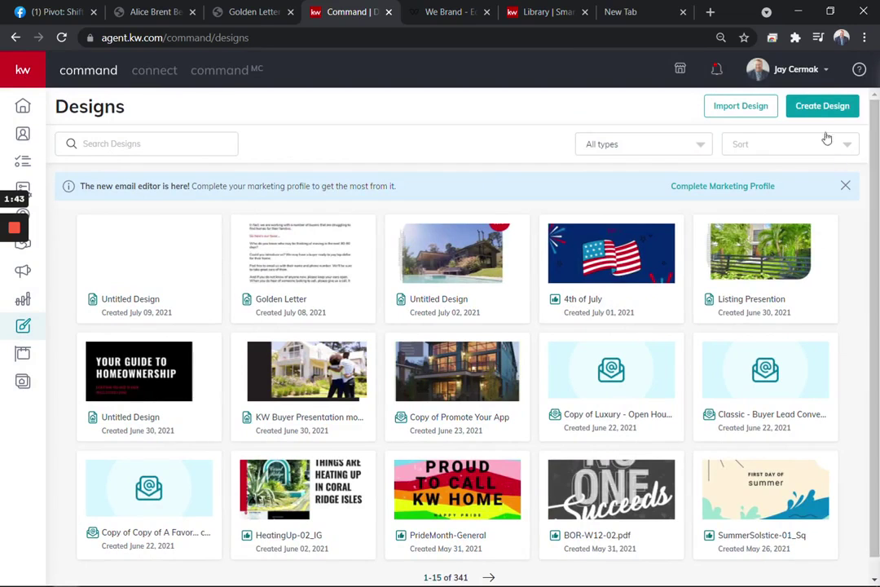
click(822, 111)
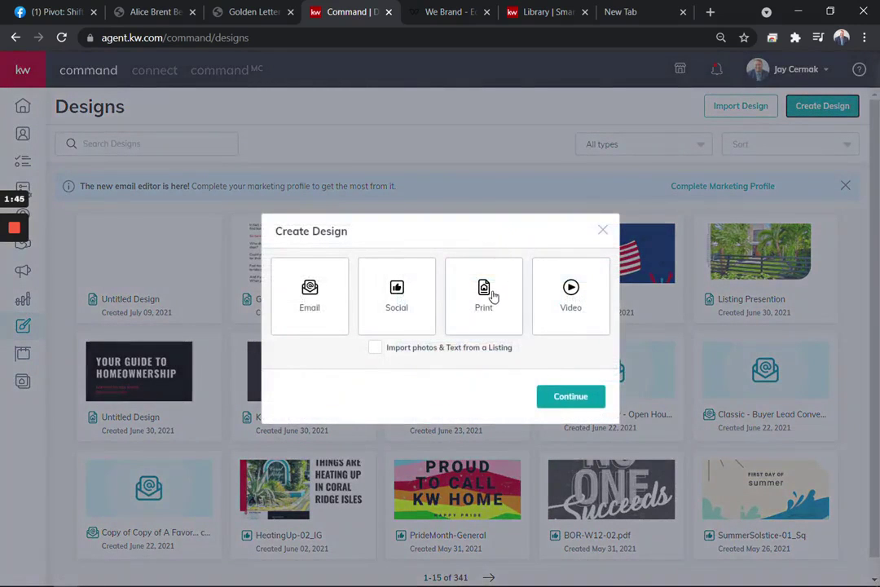
click(492, 298)
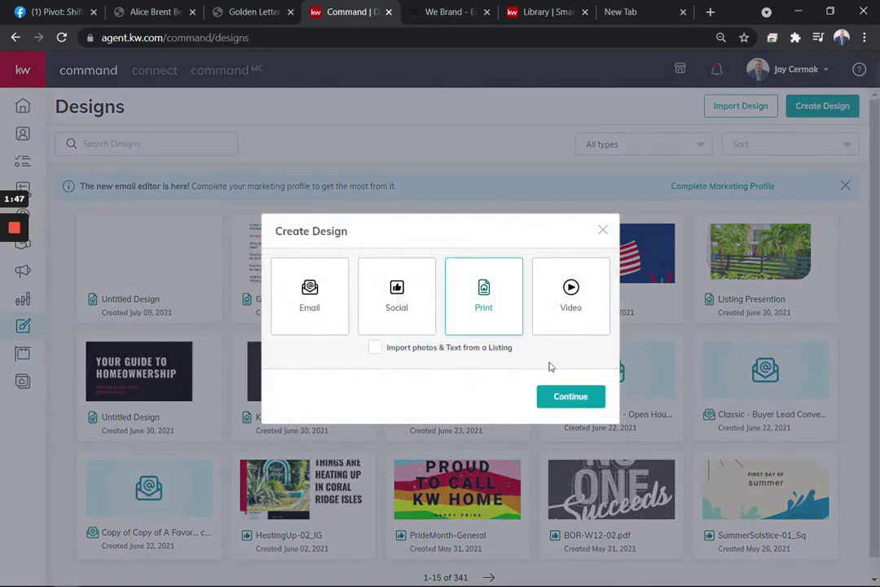
click(562, 399)
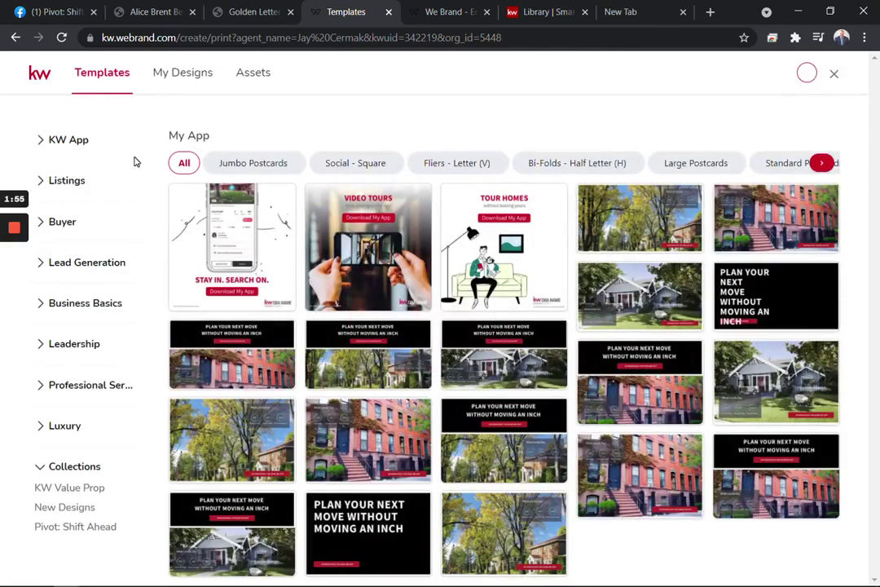
- Narrow the WeBrand templates to Business Basics Letterheads at 8.5 x 11
click(87, 263)
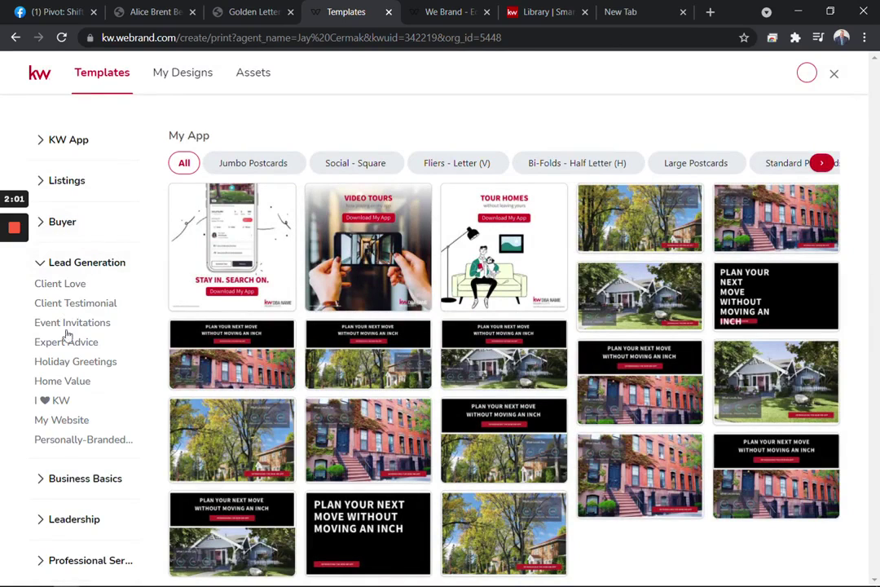
click(65, 479)
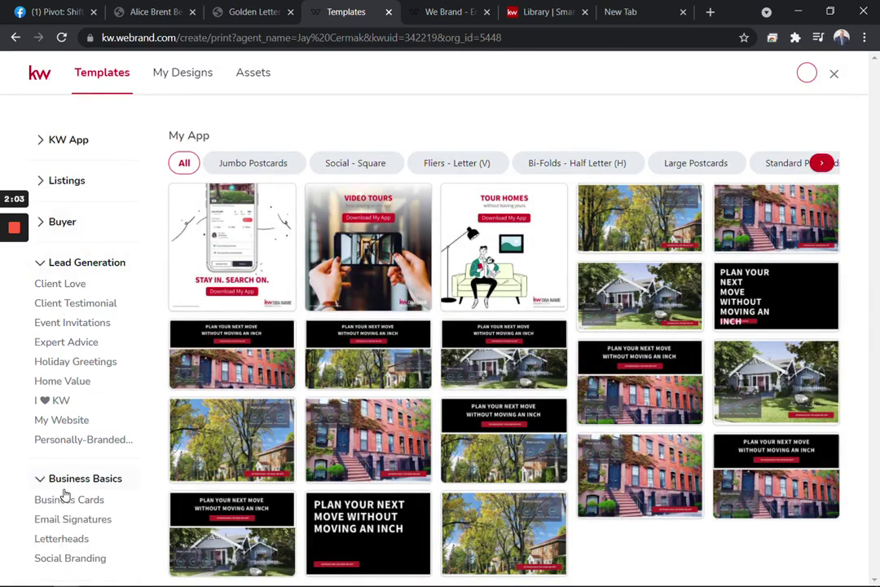
click(64, 538)
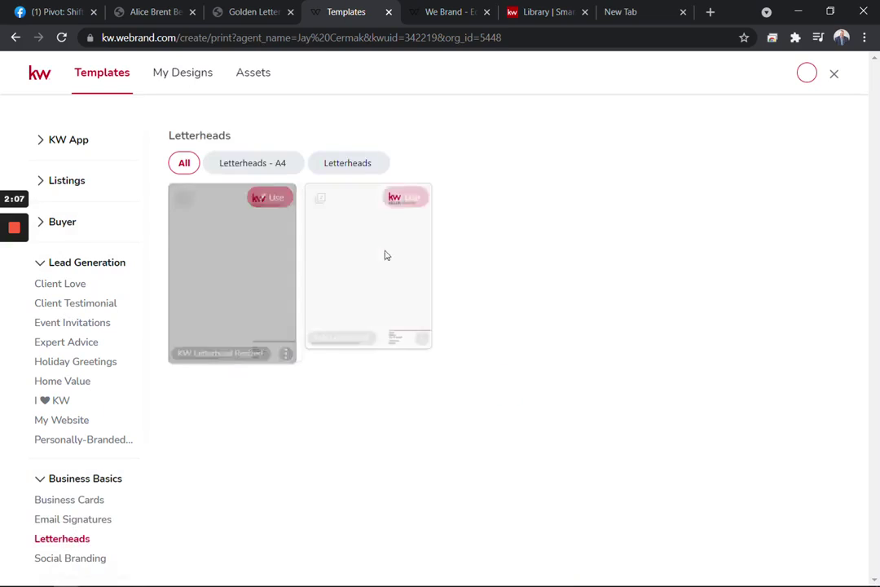
click(368, 166)
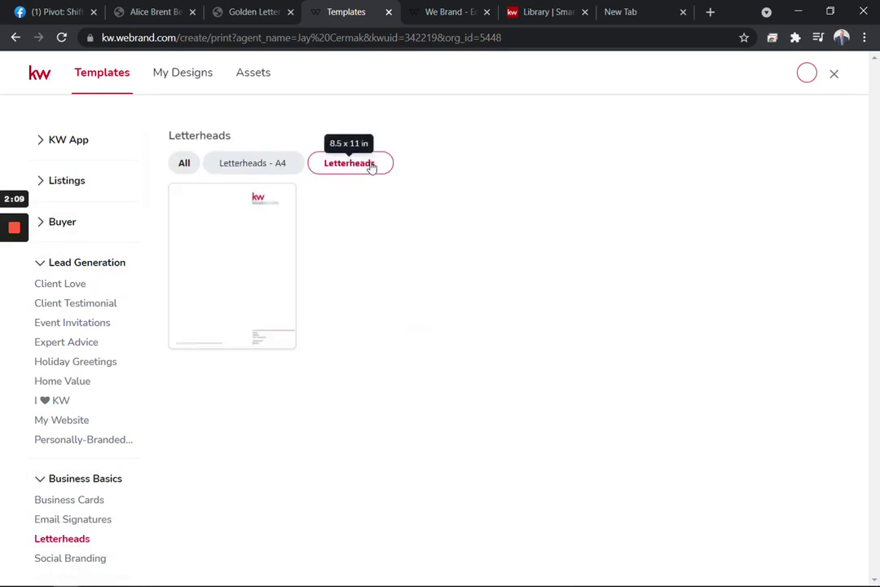
mouse_move(242, 245)
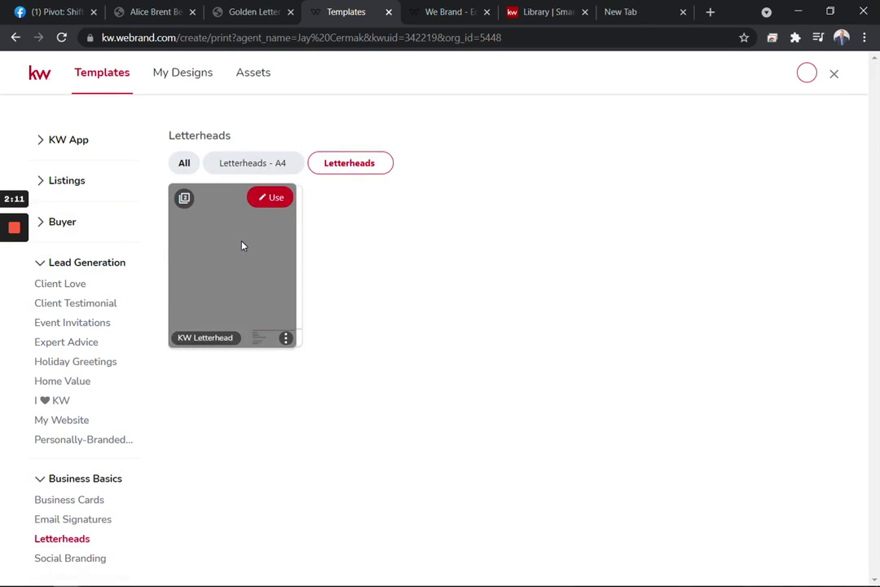
- Select the original Golden Letter's text in its PDF for copying
click(444, 12)
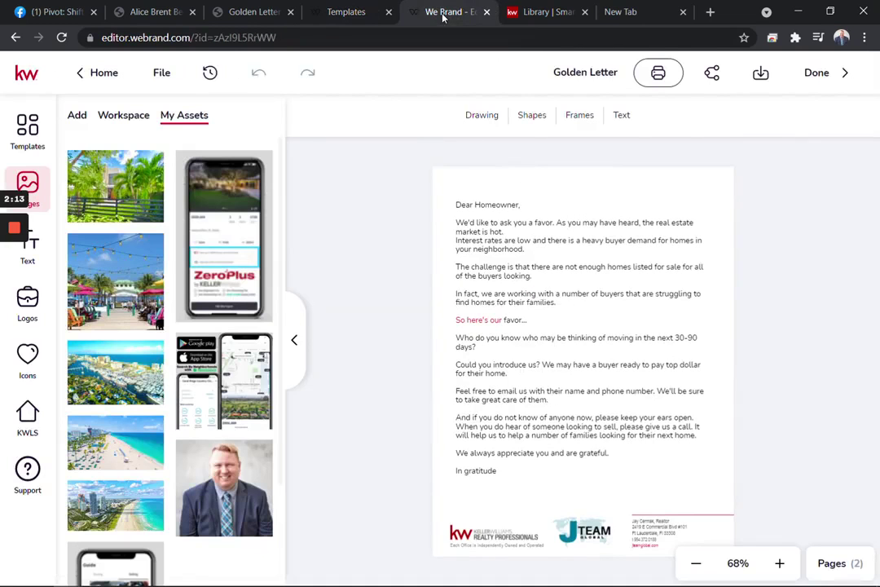
click(155, 11)
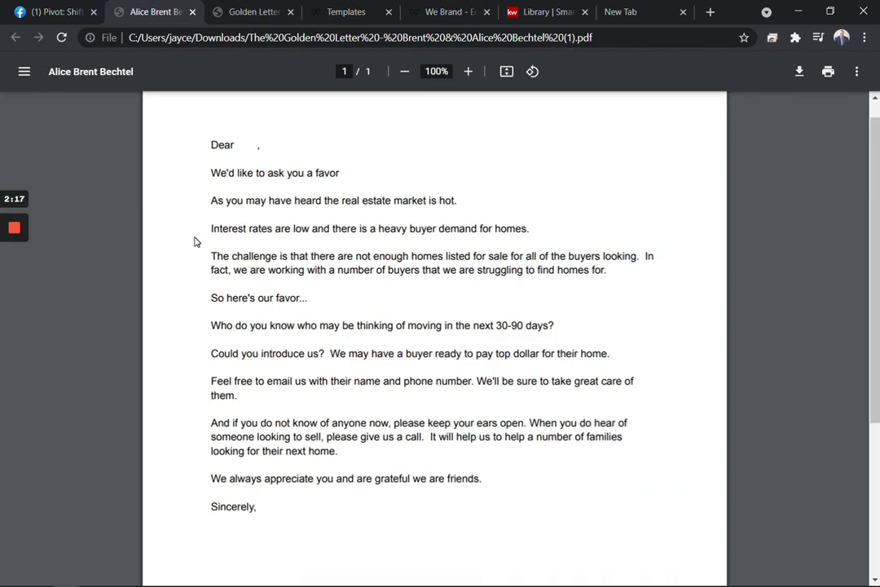
drag(211, 144, 258, 506)
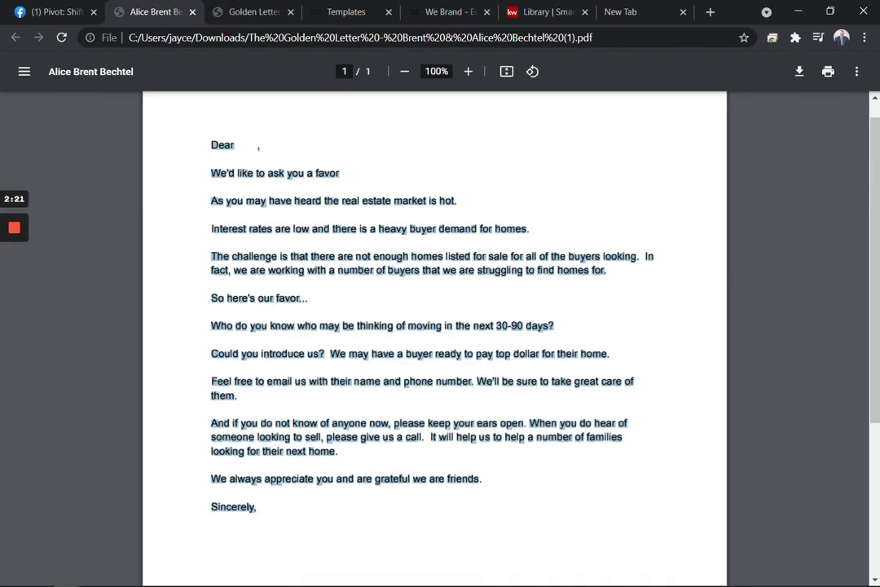
- Open the Stock icons library beside the Golden Letter design in WeBrand
click(347, 12)
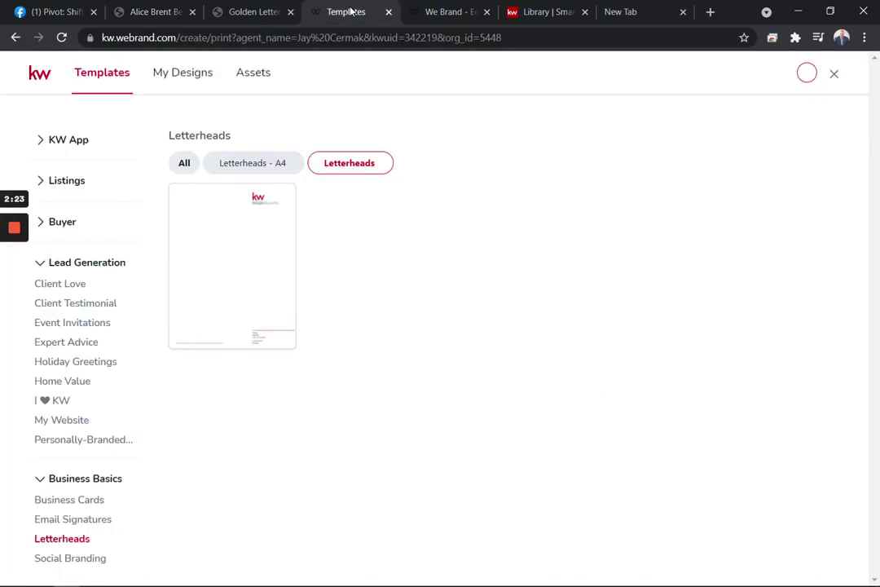
click(444, 12)
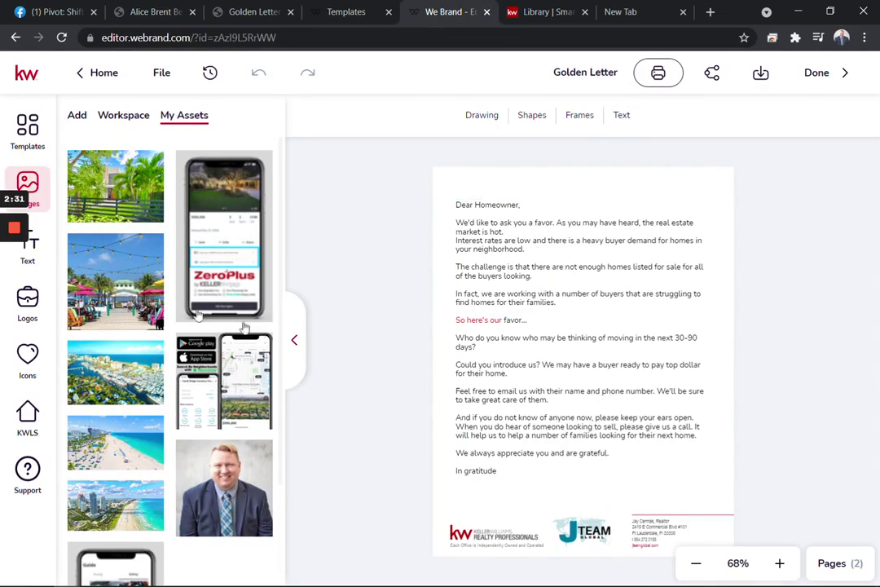
click(28, 352)
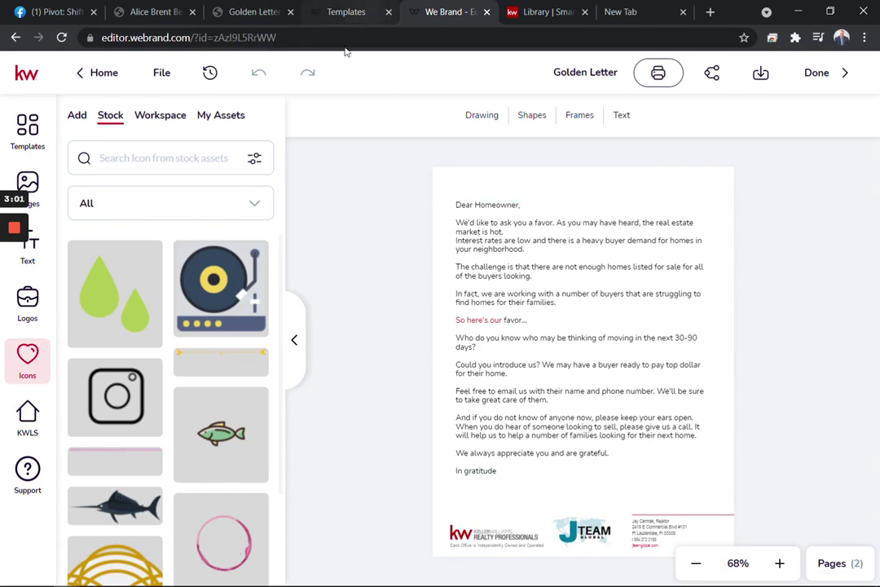
click(334, 14)
- Clear the text selection in the original letter PDF and return to the Golden Letter design editor
click(236, 13)
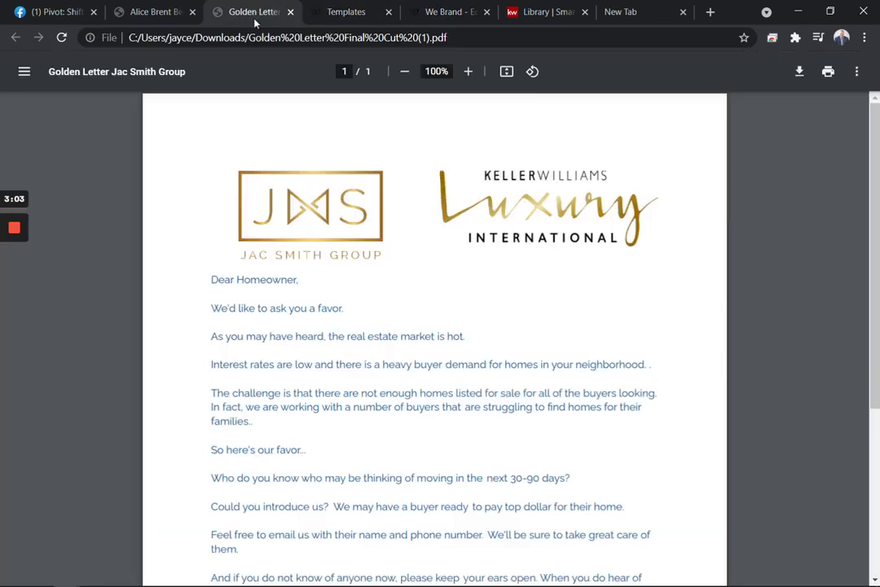
click(157, 16)
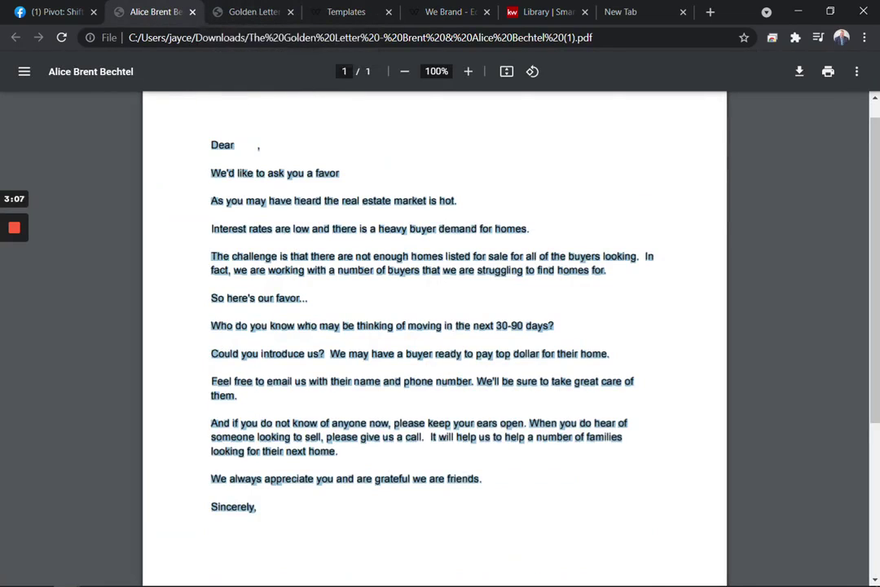
click(343, 375)
scroll(343, 376, down, 2)
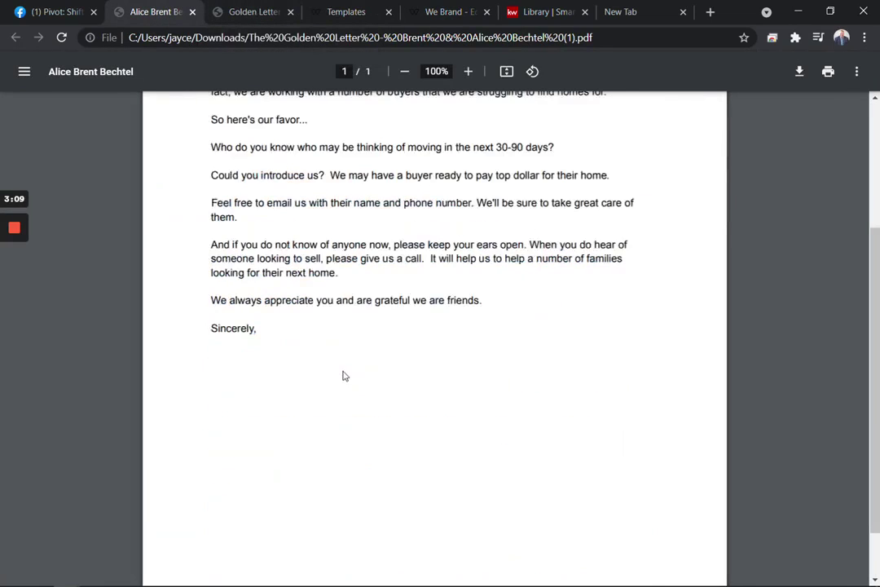
scroll(343, 375, up, 3)
scroll(343, 376, down, 3)
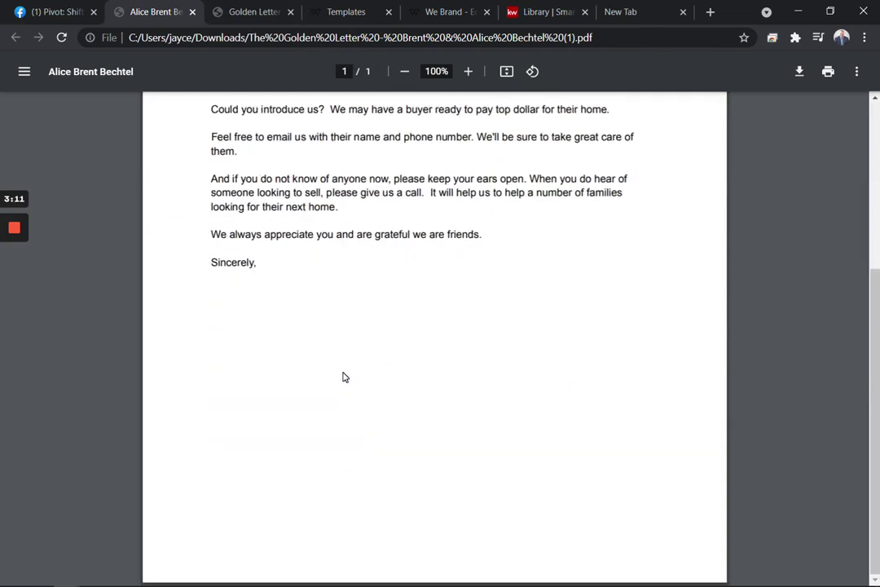
scroll(343, 375, up, 3)
click(246, 13)
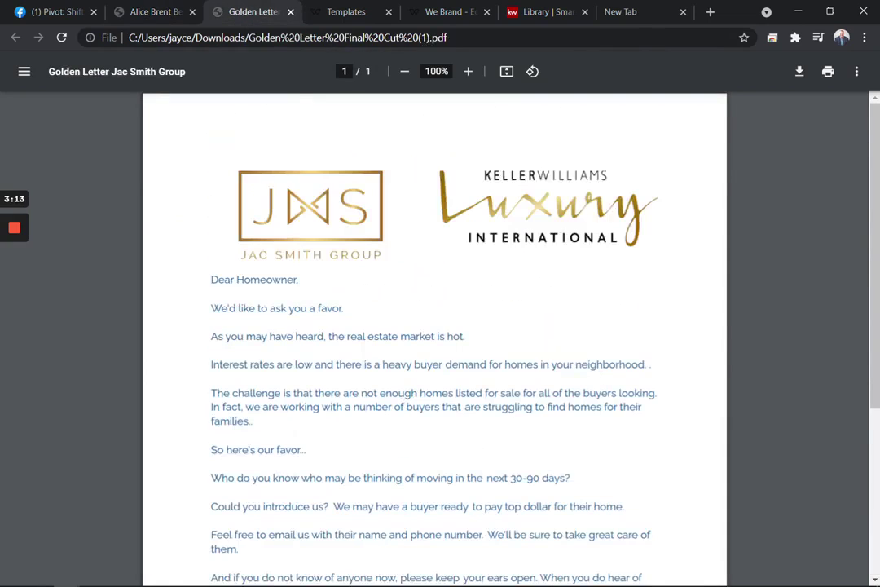
click(346, 11)
click(461, 18)
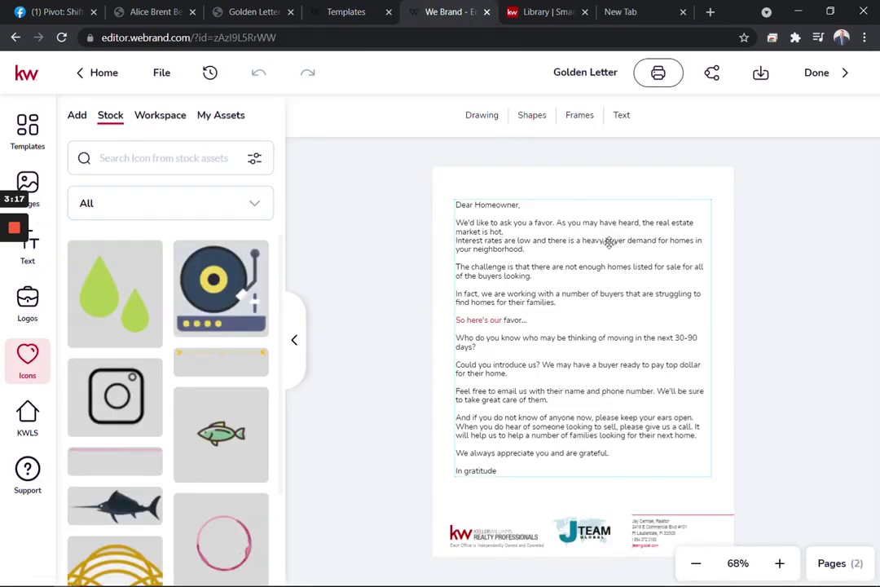
- Open the SmartPlans Library results for 'golden letter'
click(528, 13)
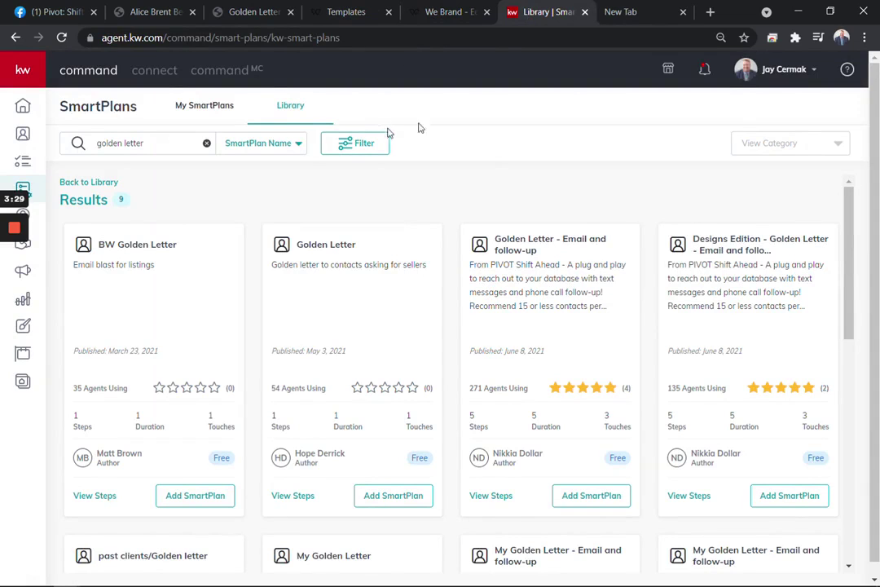
mouse_move(27, 82)
scroll(530, 436, down, 5)
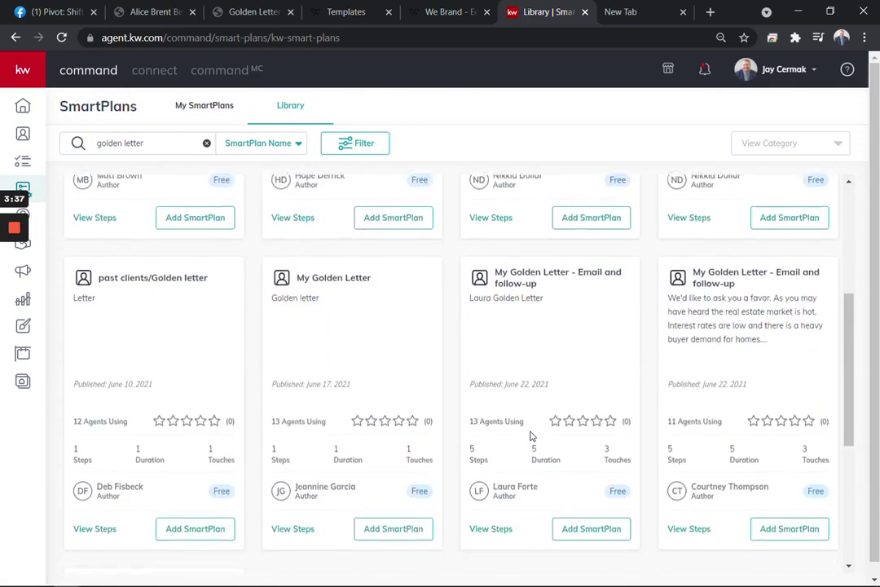
scroll(529, 436, up, 5)
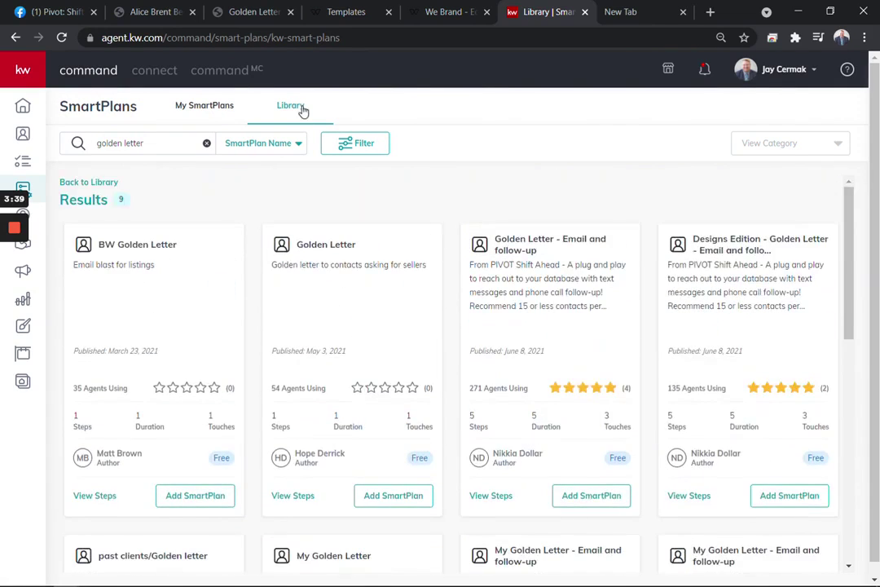
triple_click(122, 144)
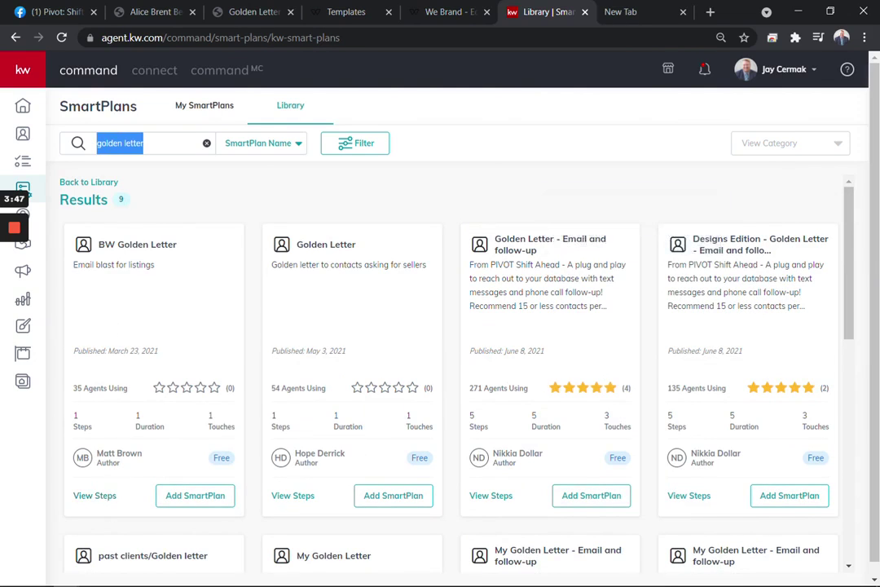
- Submit five-star ratings for the Designs Edition and Golden Letter - Email and follow-up plans
drag(470, 388, 627, 387)
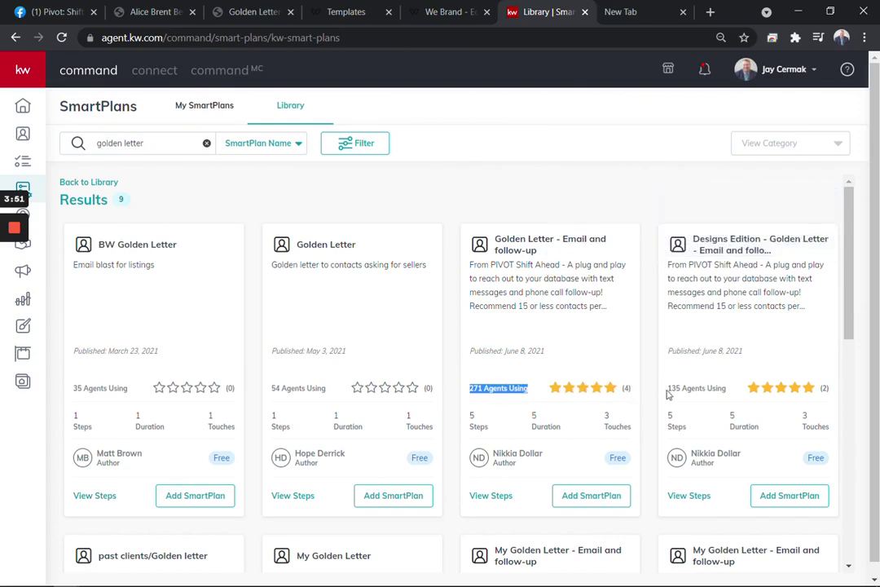
drag(666, 394, 831, 399)
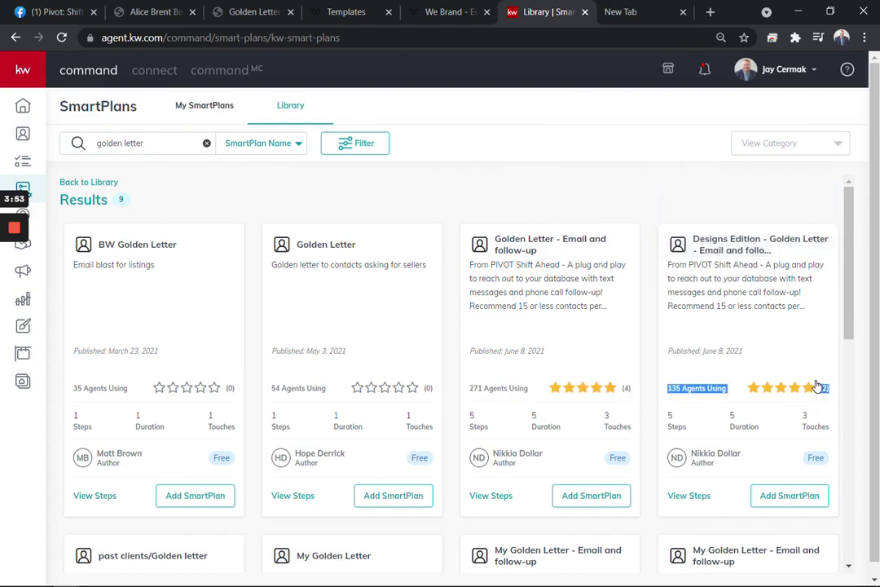
click(815, 387)
click(521, 375)
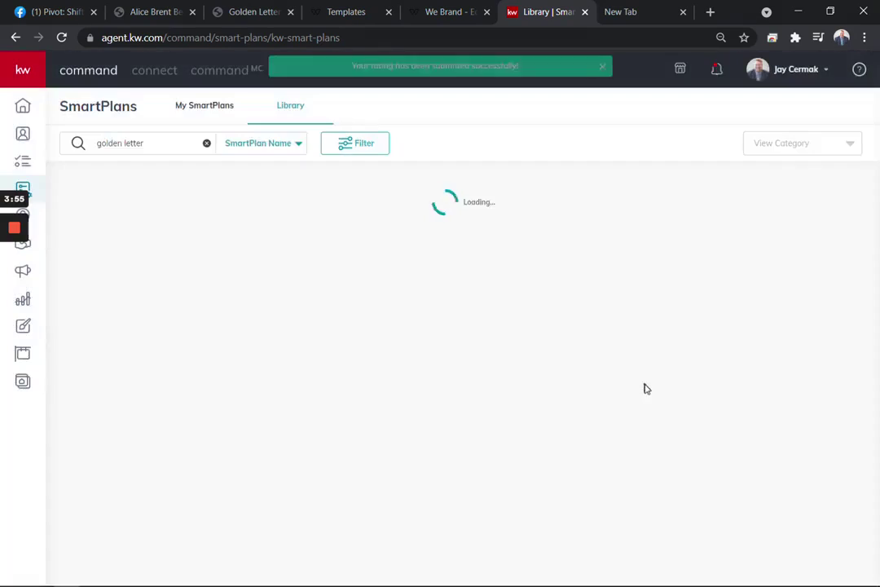
click(612, 388)
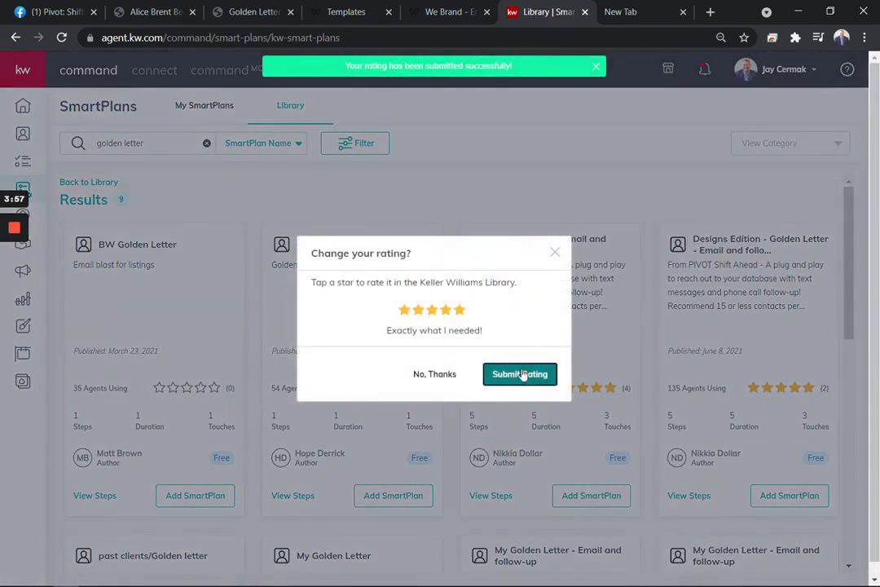
click(520, 375)
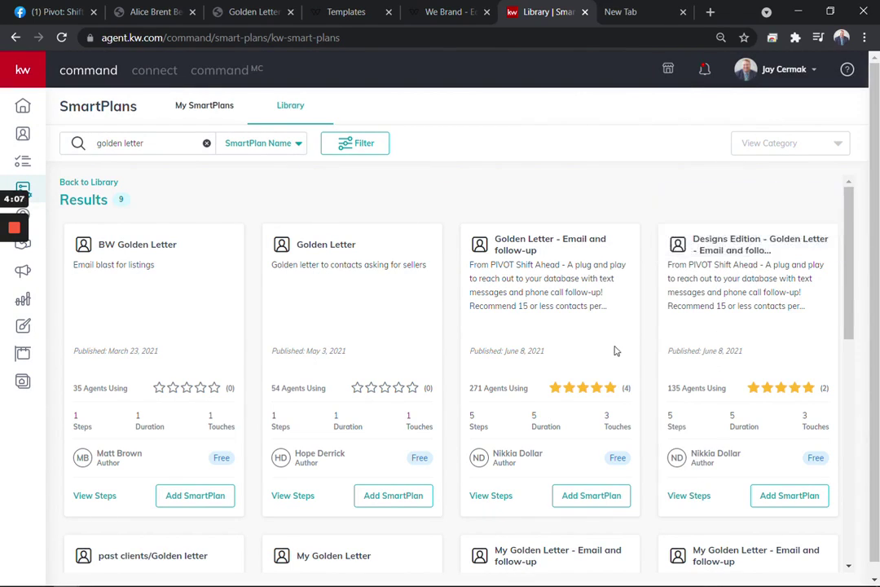
- Preview the steps of Golden Letter - Email and follow-up and the Designs Edition plan
click(490, 497)
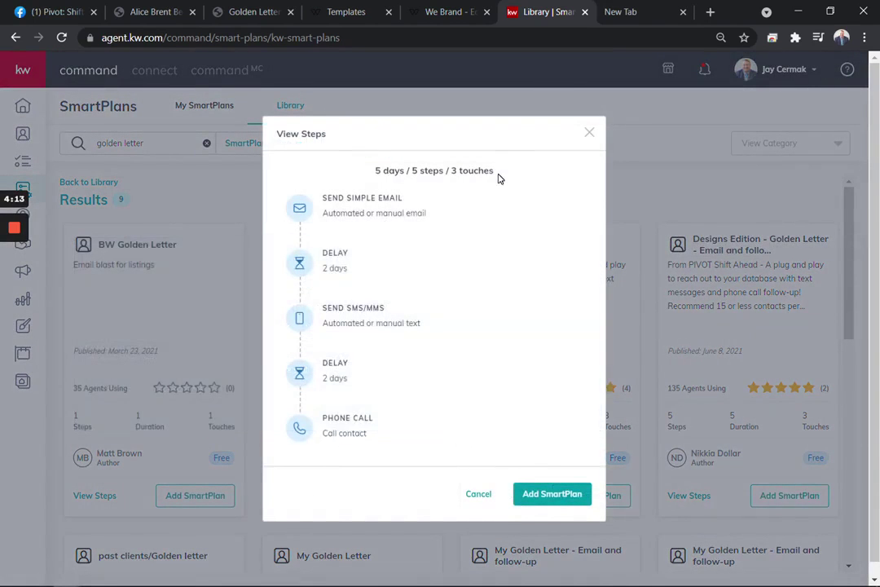
mouse_move(393, 202)
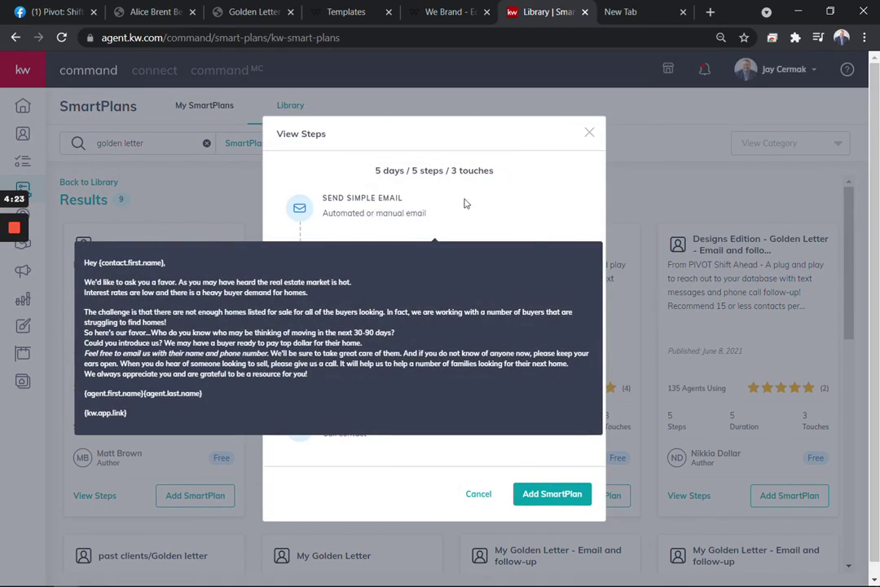
mouse_move(351, 317)
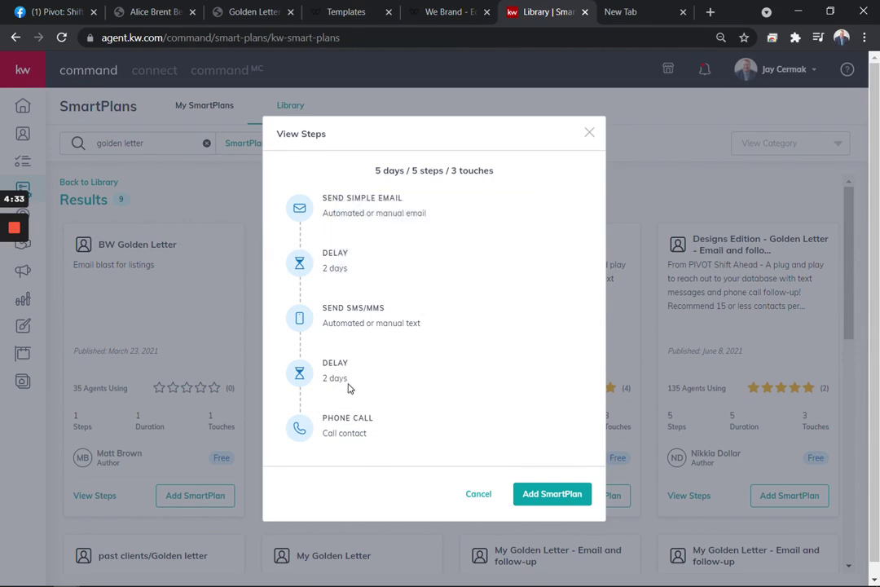
mouse_move(345, 430)
scroll(351, 432, down, 1)
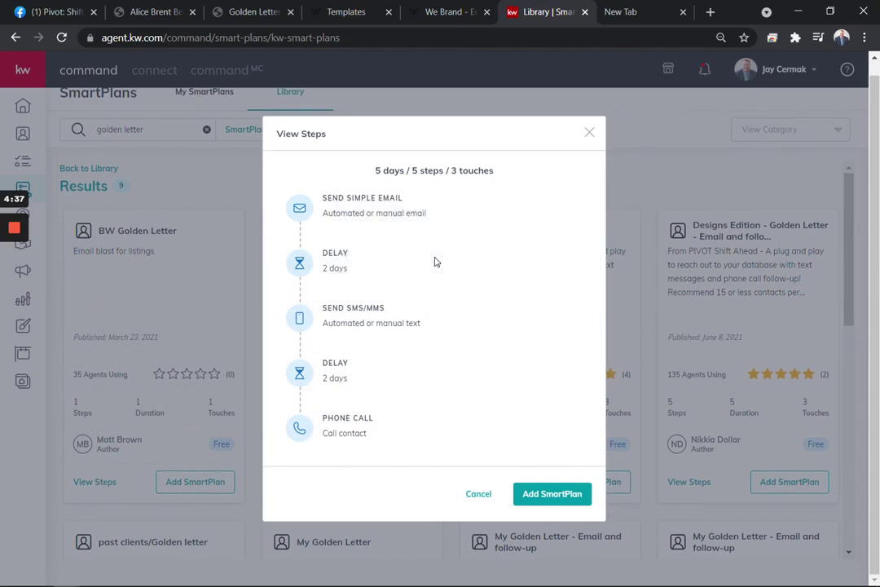
click(478, 493)
click(705, 488)
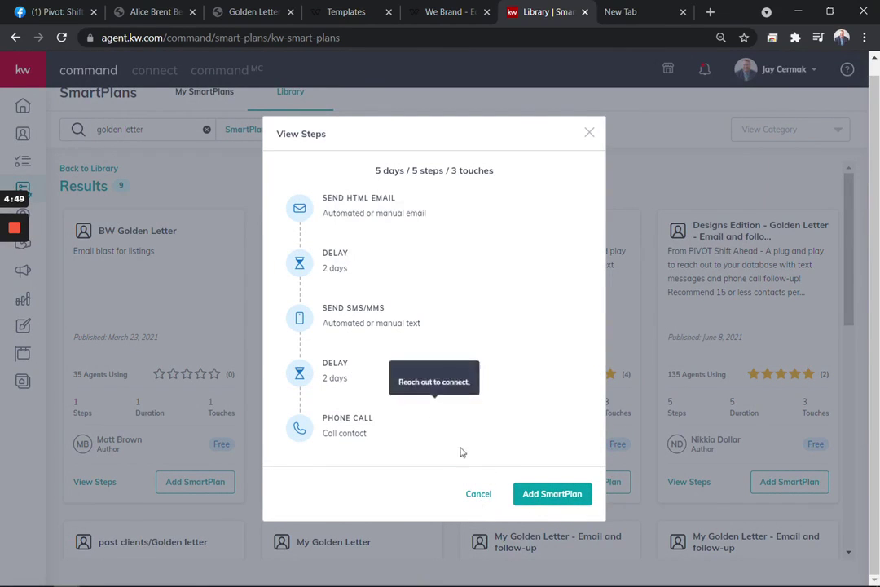
click(474, 492)
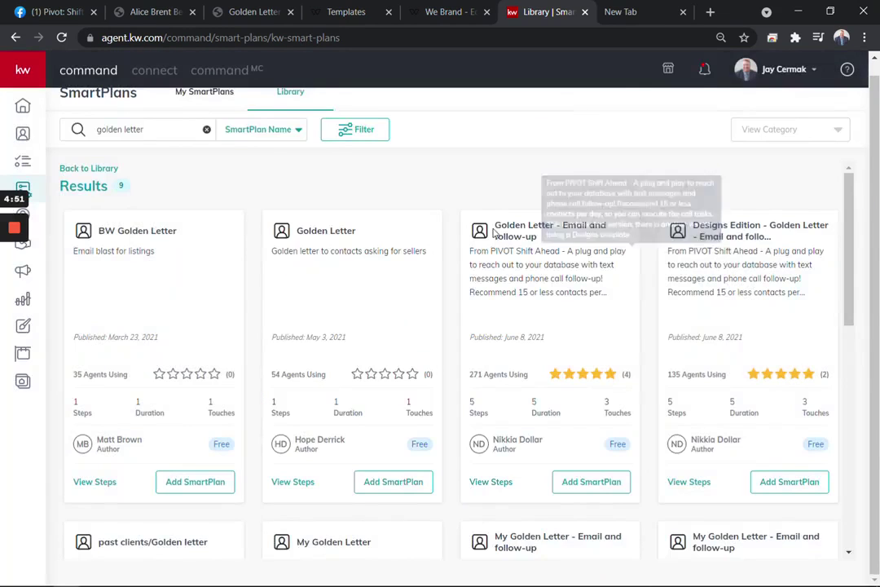
- Copy Golden Letter - Email and follow-up into My SmartPlans and view that list
click(594, 483)
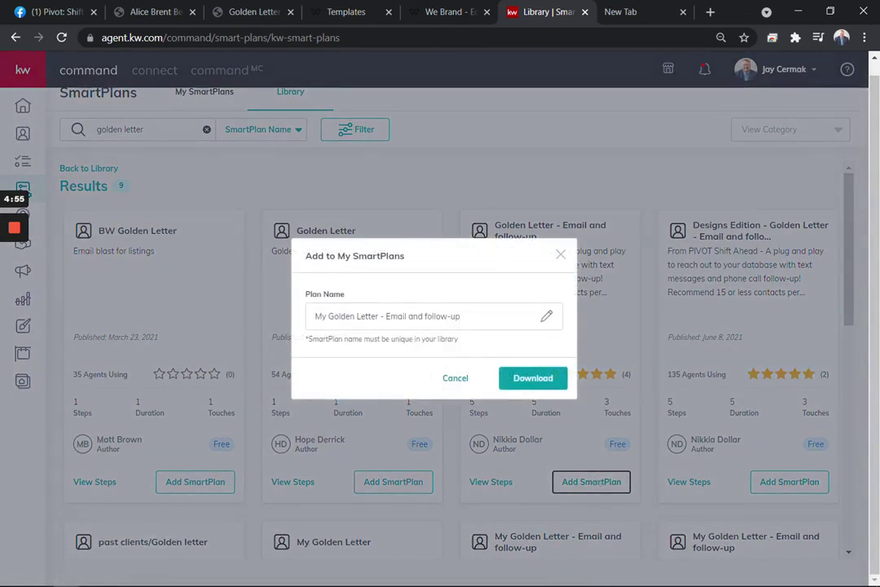
click(537, 383)
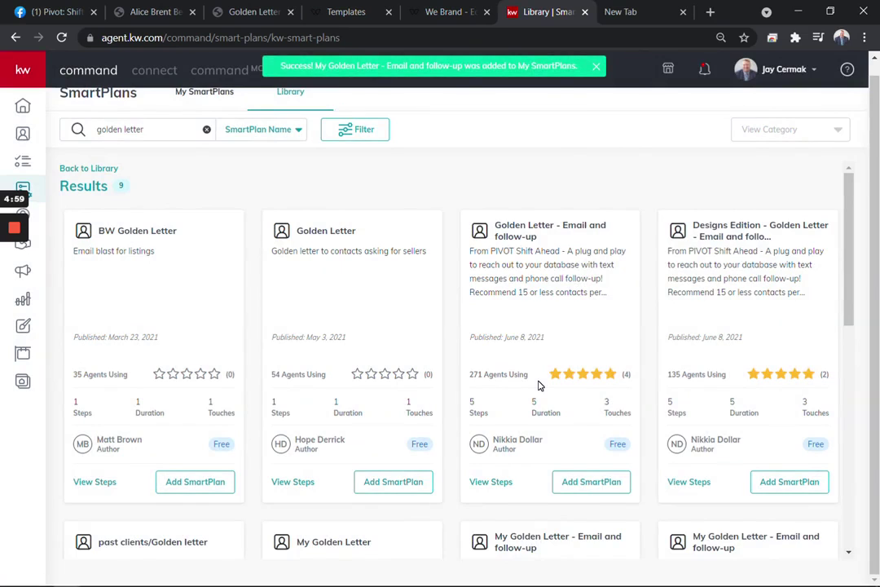
scroll(538, 385, up, 1)
click(198, 106)
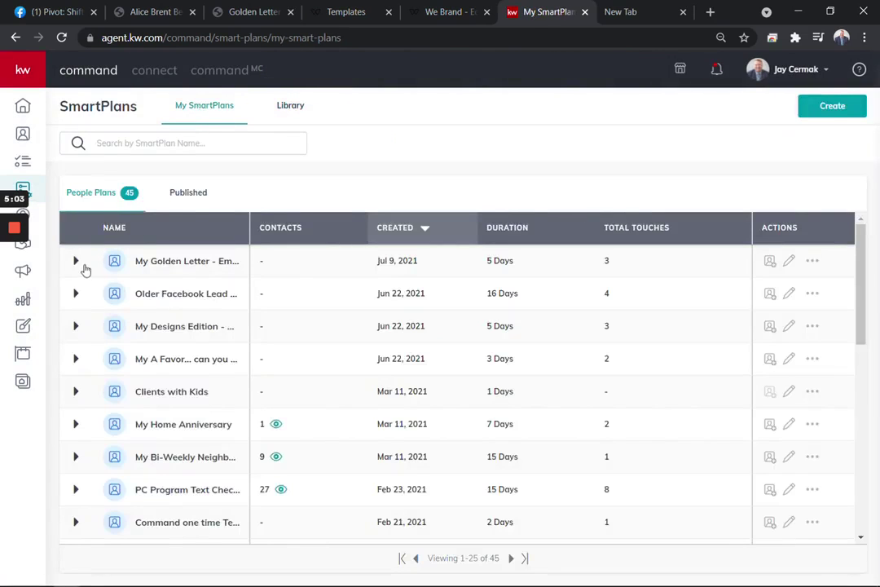
- Edit My Golden Letter and review its email, delay, SMS and Day 5 call steps
click(75, 260)
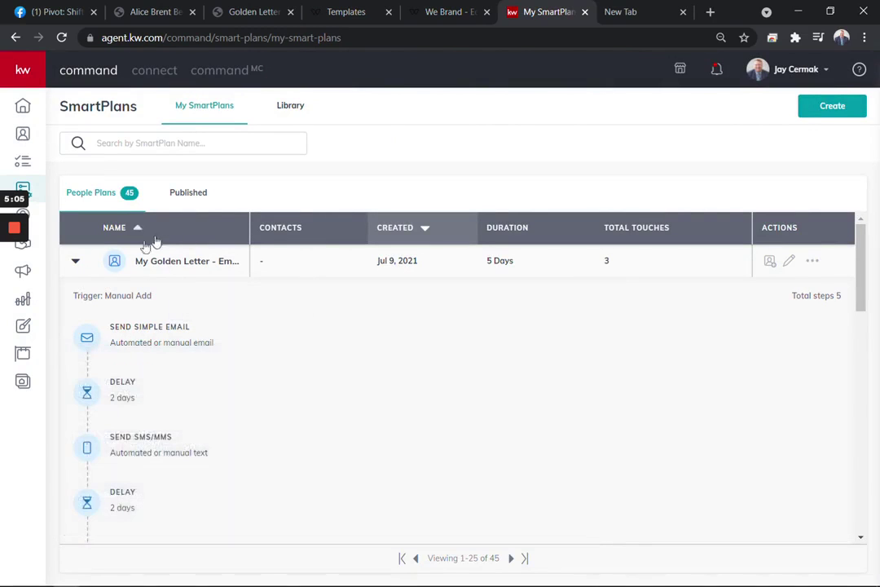
click(790, 263)
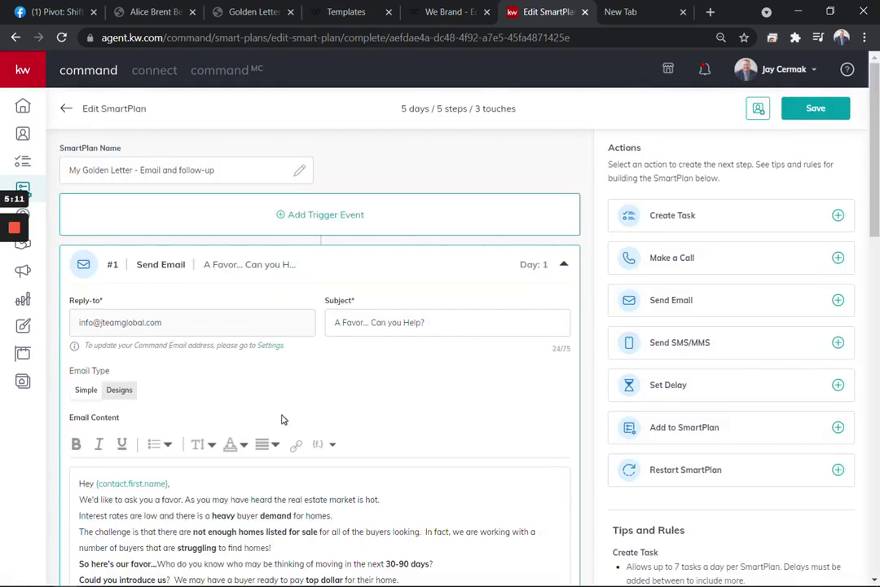
scroll(282, 417, down, 1)
scroll(282, 418, down, 1)
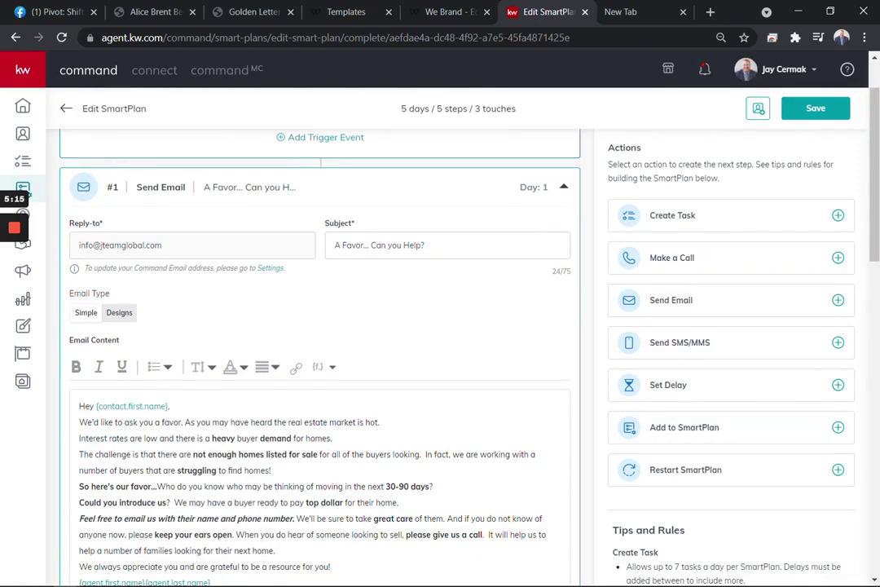
scroll(167, 243, up, 1)
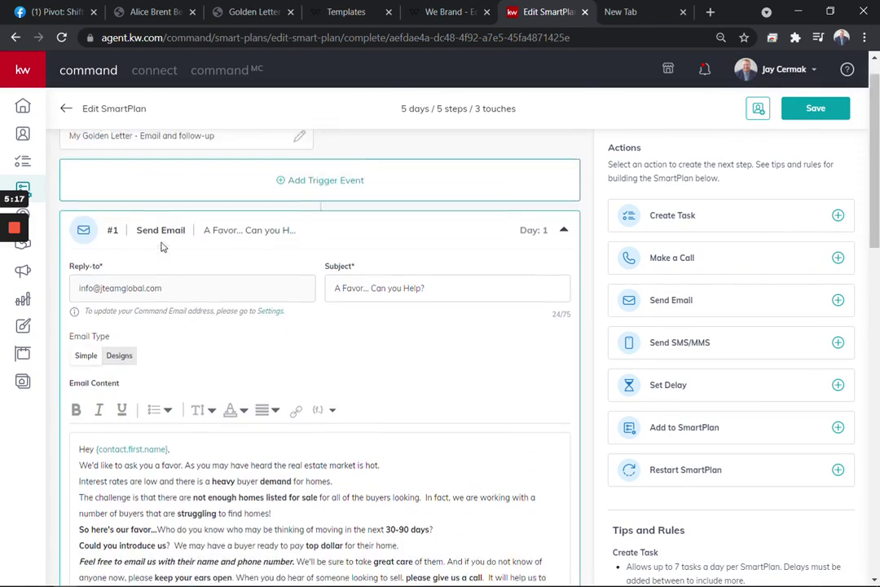
scroll(163, 246, down, 3)
scroll(162, 246, down, 1)
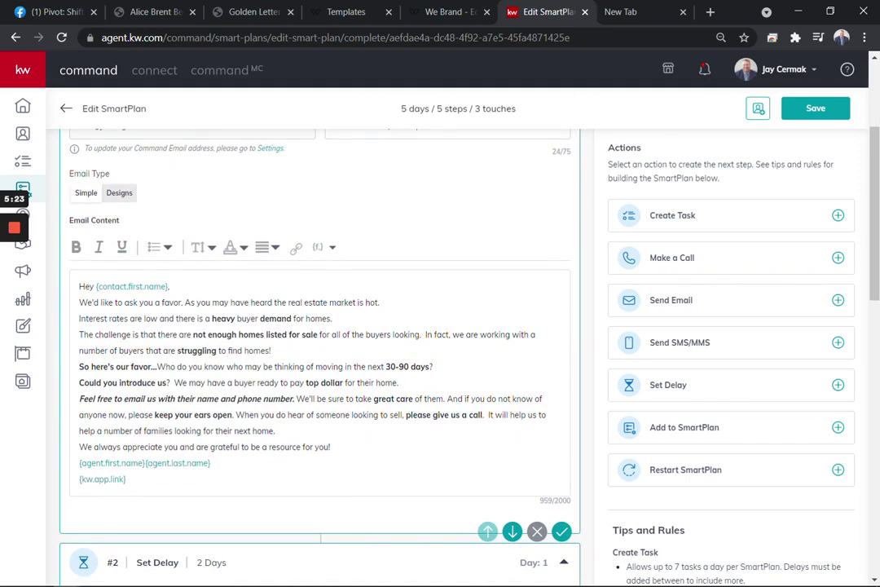
scroll(317, 343, down, 2)
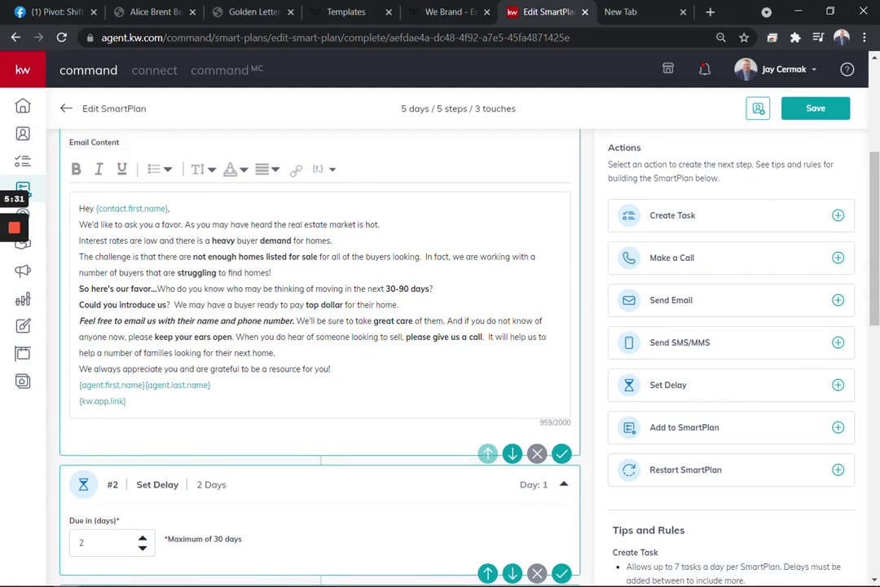
scroll(338, 403, down, 5)
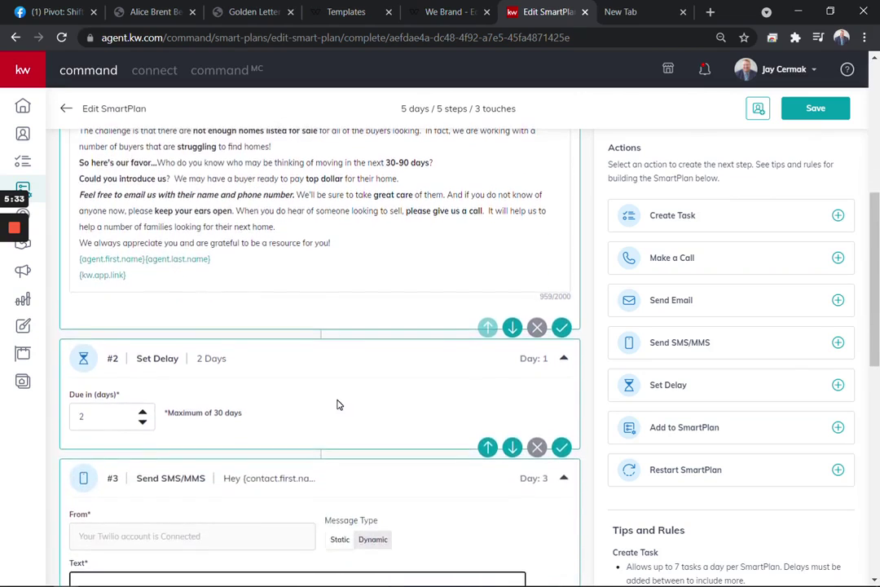
scroll(338, 403, down, 2)
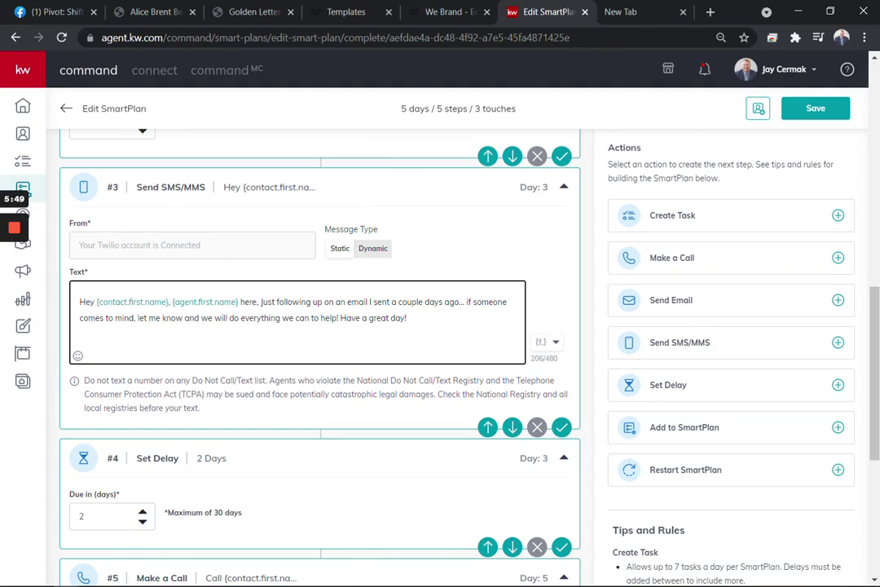
scroll(424, 335, down, 3)
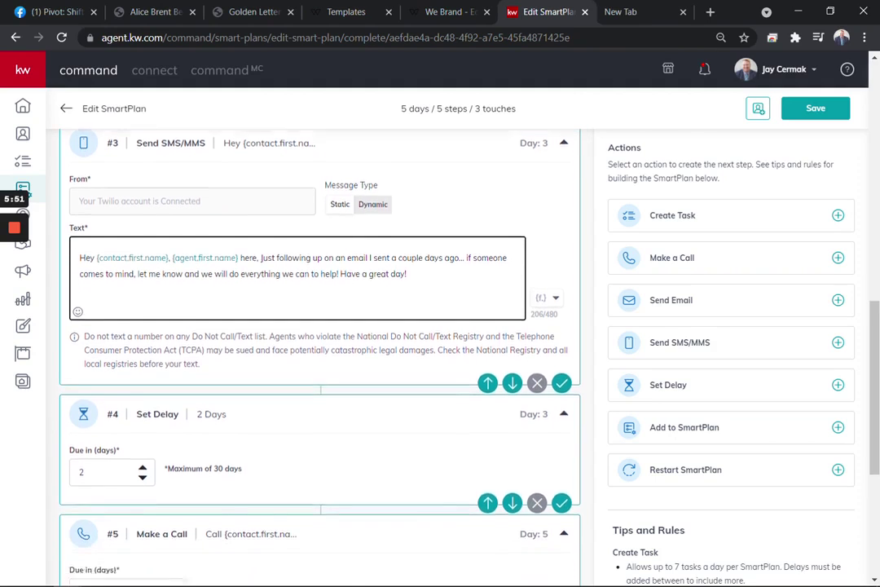
scroll(423, 334, down, 1)
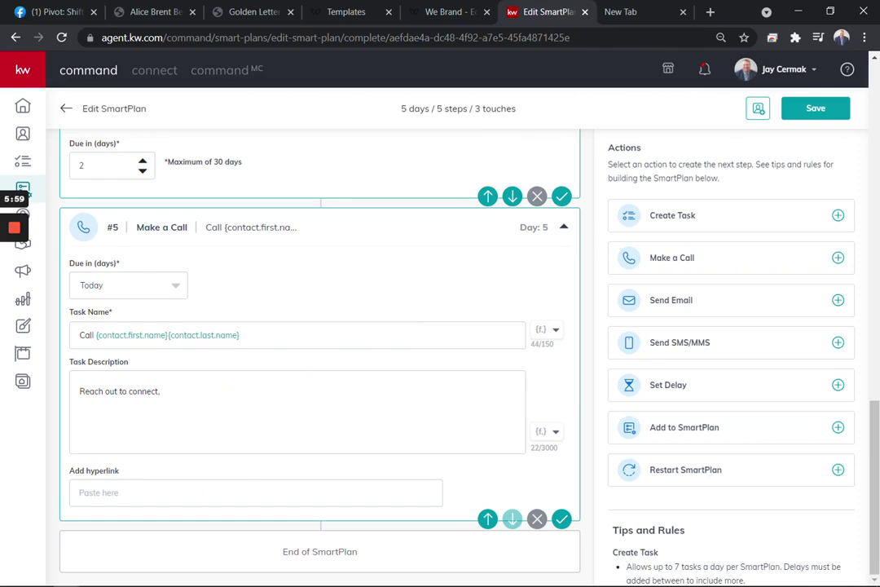
- Add a 3-day delay after the phone call, then a new text message step at the end
click(673, 387)
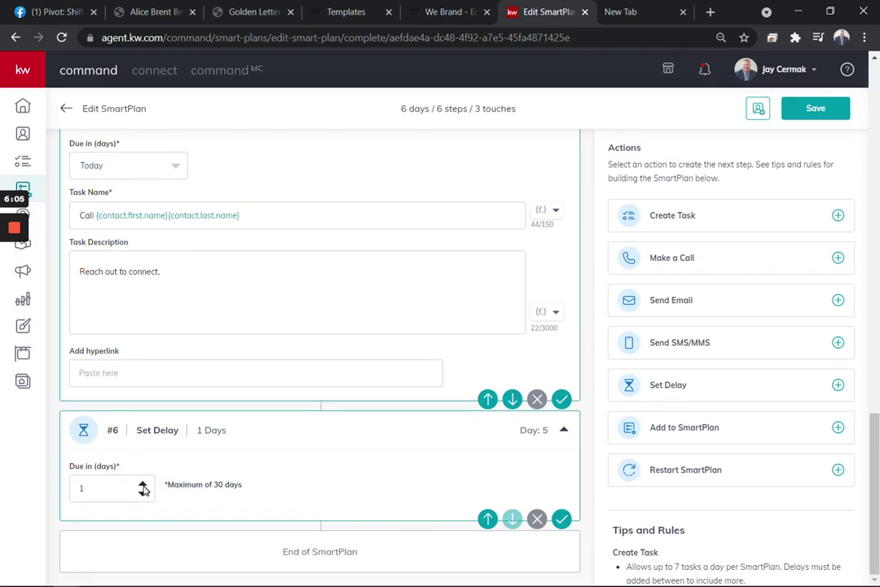
click(142, 485)
click(694, 342)
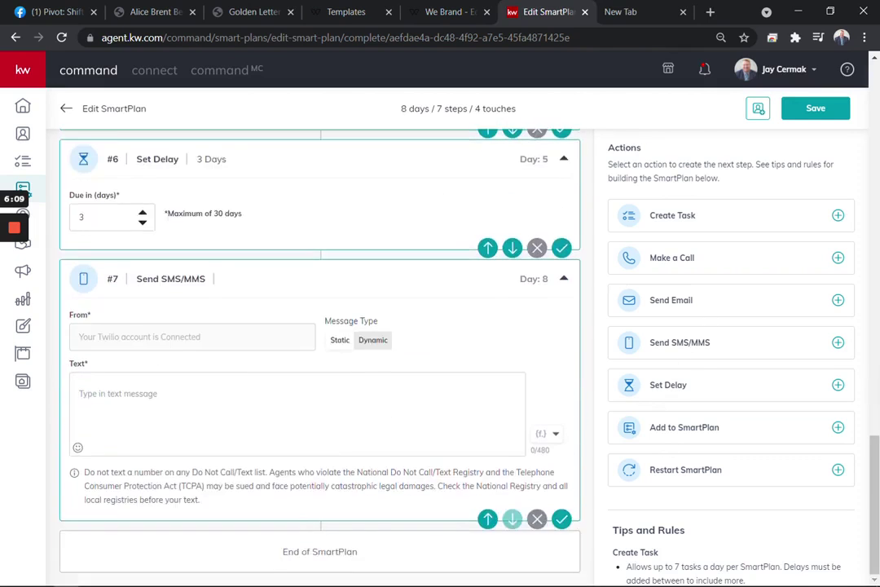
click(280, 378)
- Write the referral text: 'Buyers are still struggling to find a home that meets their needs…'
text(Buyer)
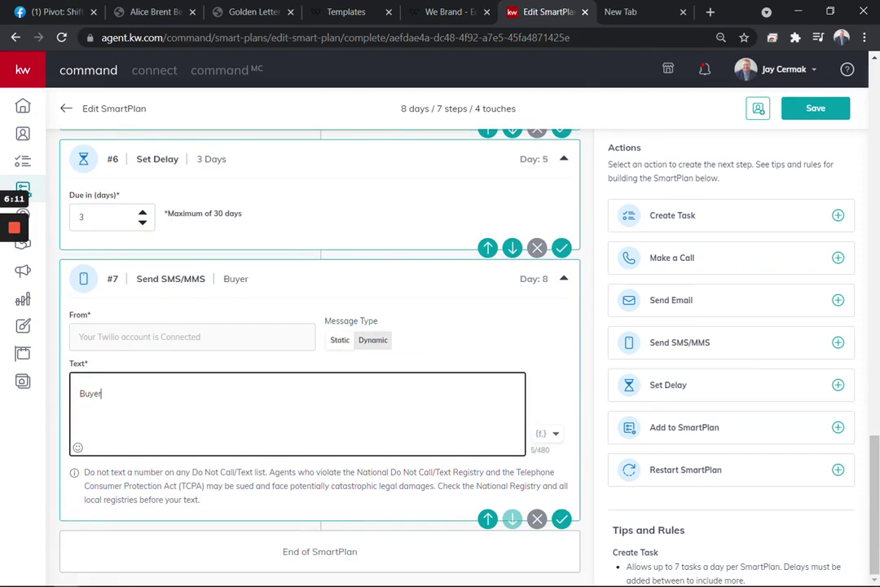
text(s are still strugl)
key(BackSpace)
text(g)
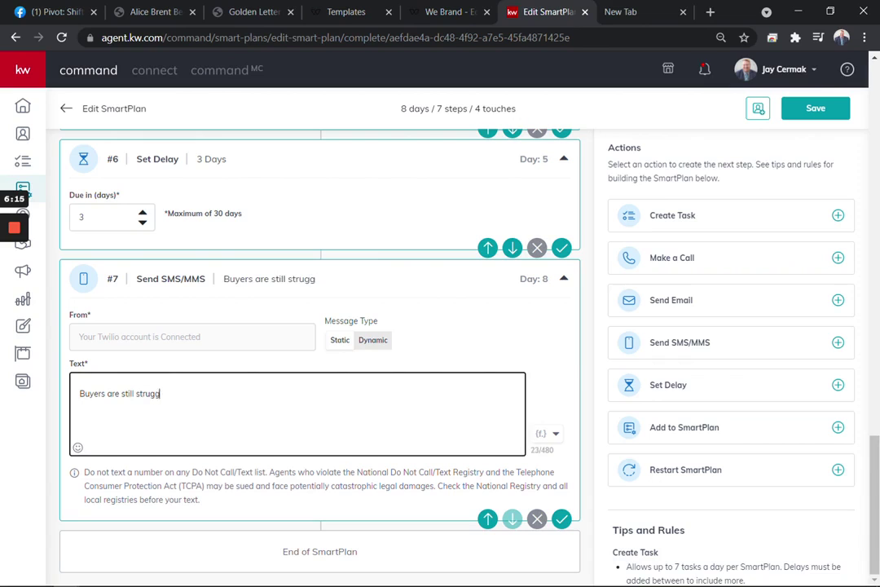
text(ing to find o home that meets their n)
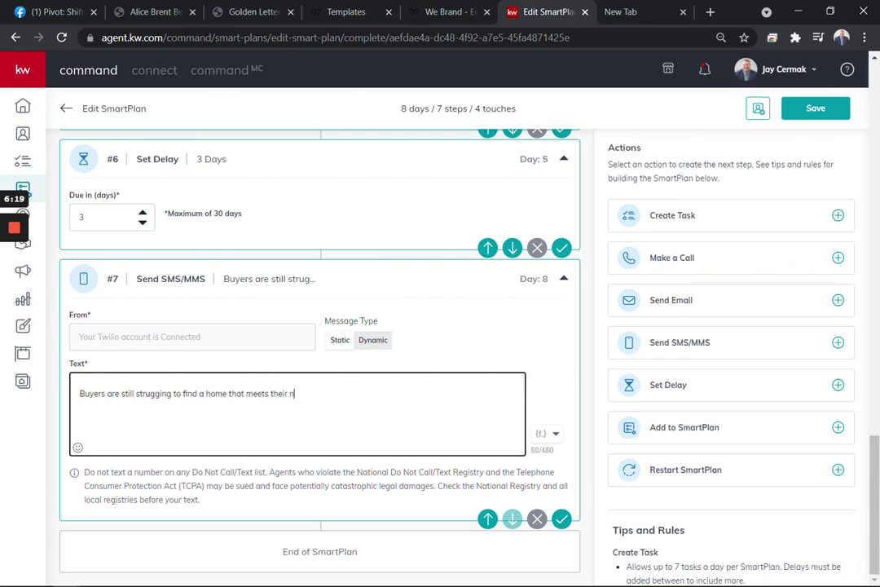
text(eeds, who do you know looking to se)
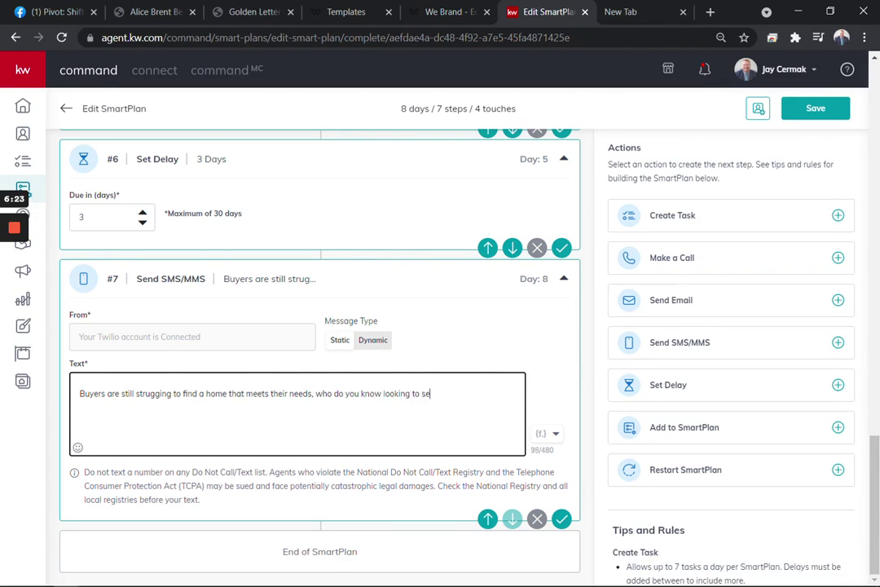
text(ll so we can help the fam)
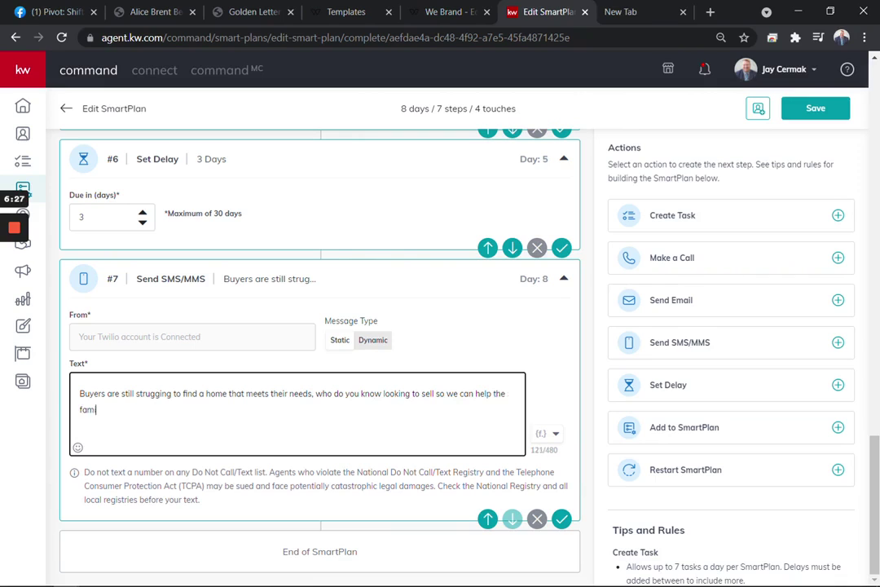
text(ilieis find the right home and help)
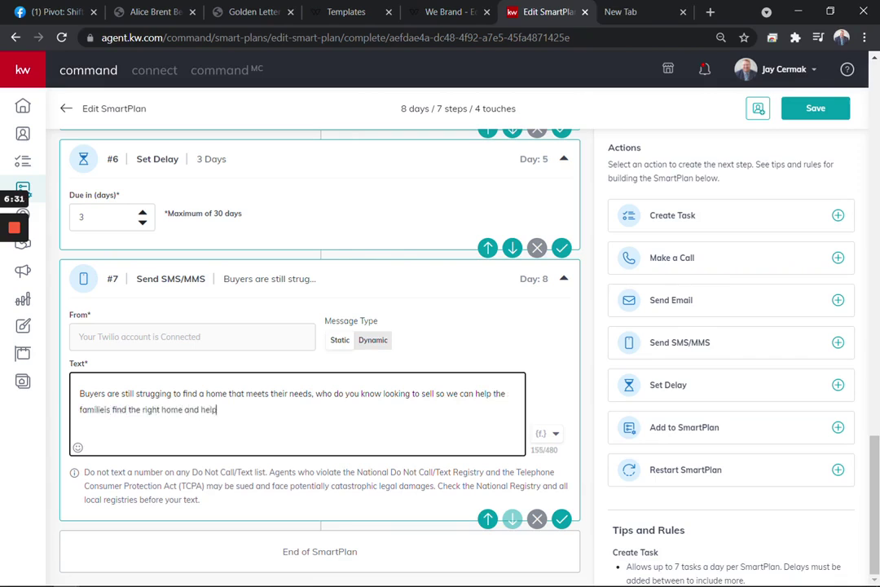
text( sellers get top dollar!)
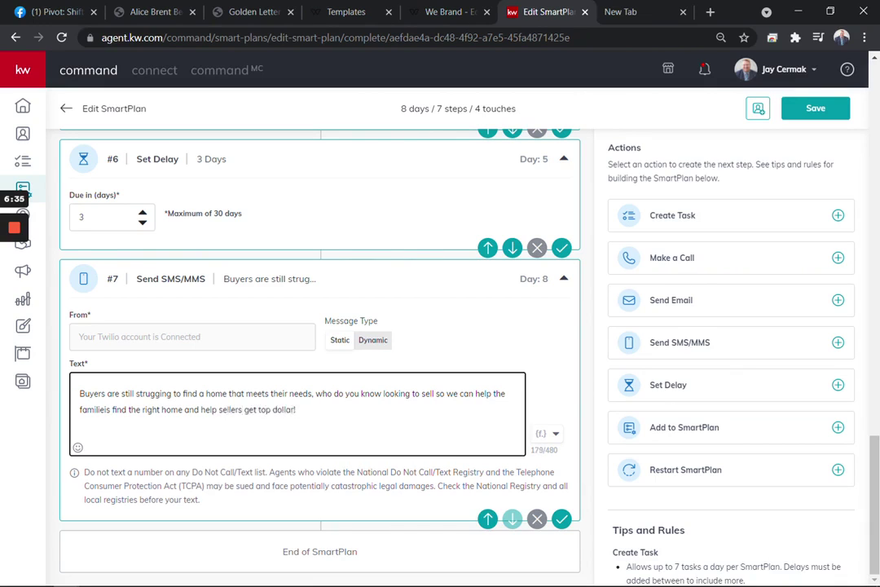
- Correct 'strugging' to 'struggling' in the step 7 text message
right_click(161, 392)
drag(161, 393, 156, 394)
text(gl)
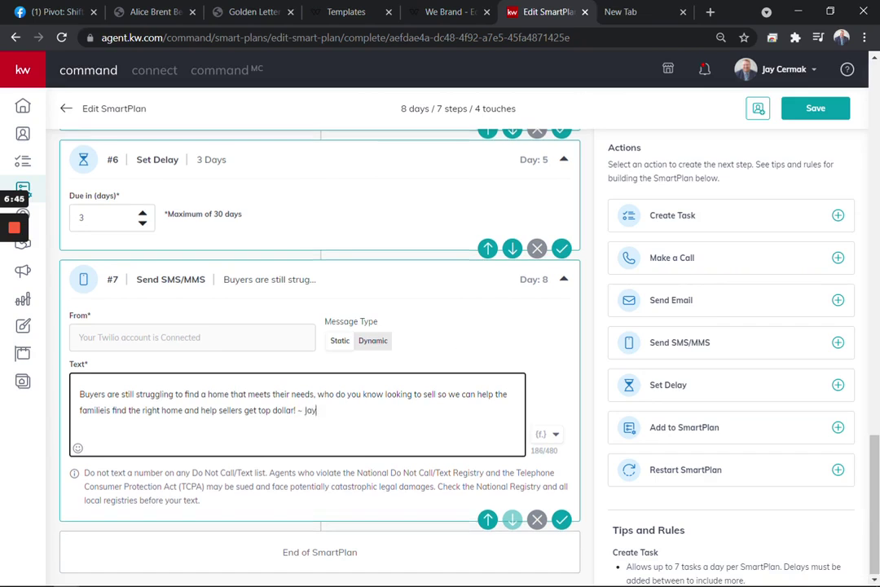
scroll(554, 325, up, 1)
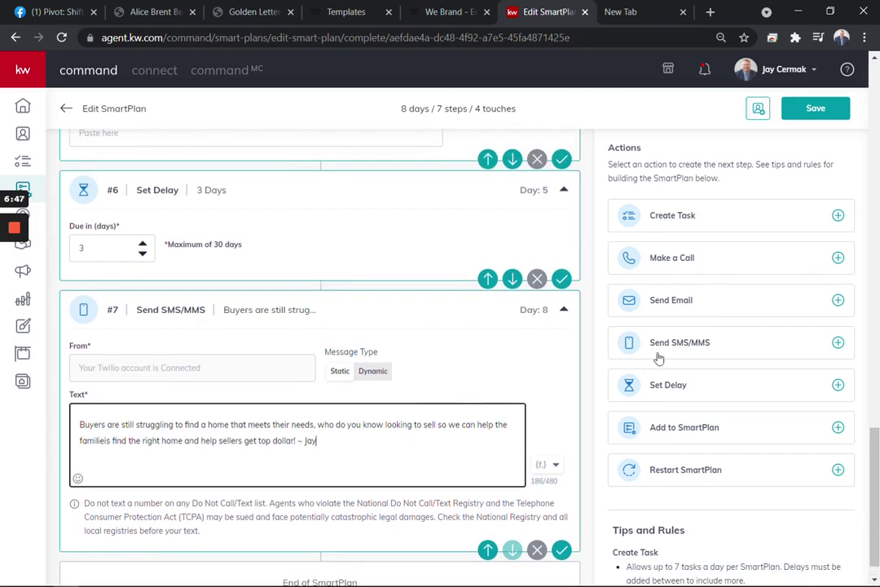
scroll(521, 300, up, 5)
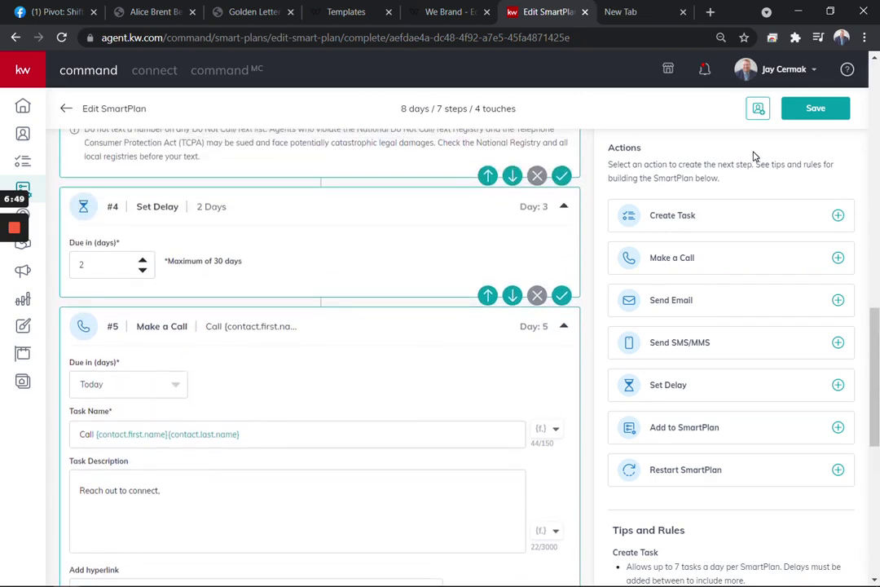
- Save the Golden Letter SmartPlan and begin adding a contact to it from My SmartPlans
click(816, 109)
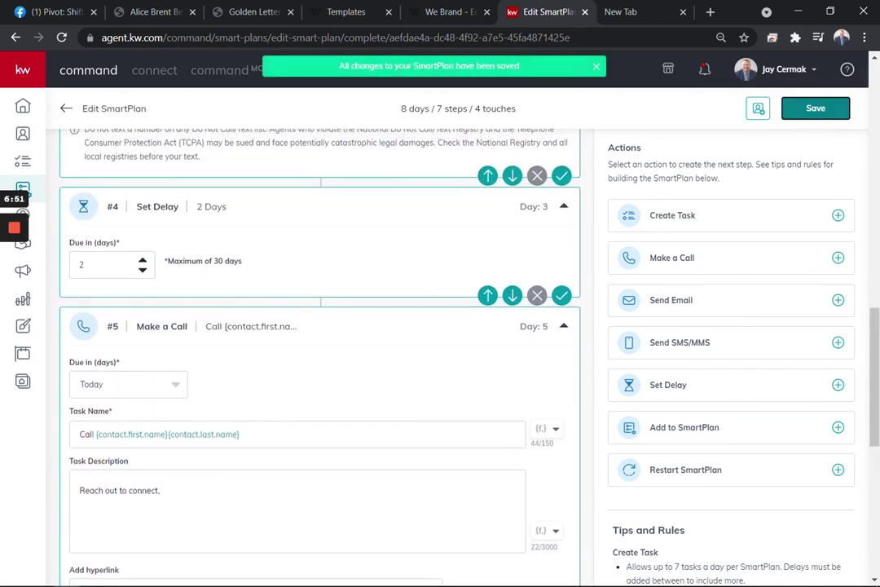
click(64, 110)
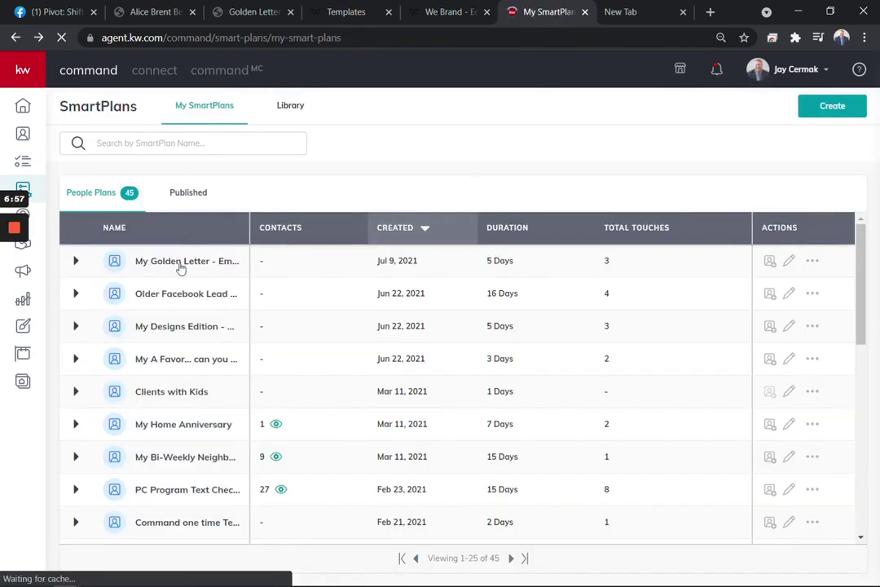
click(770, 263)
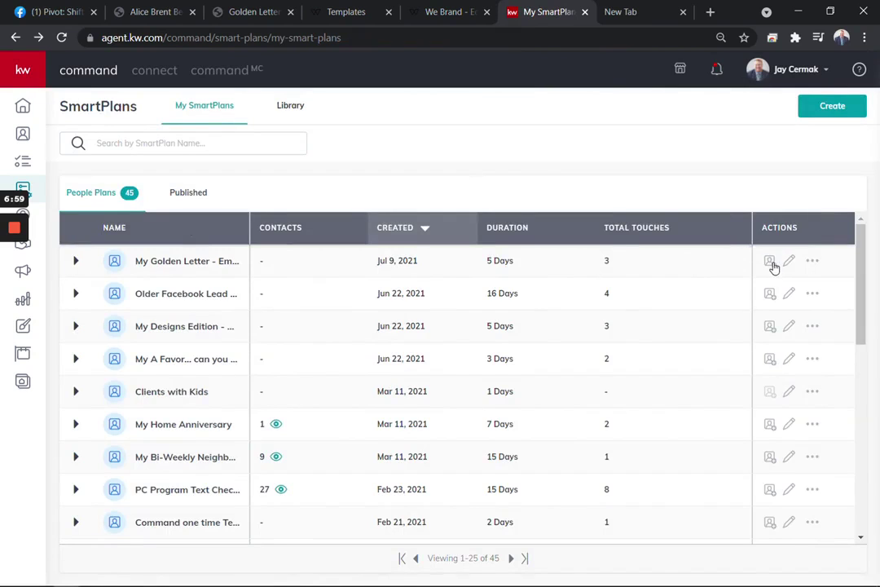
- Find the test contact by name and enroll them in the plan, starting immediately
click(407, 179)
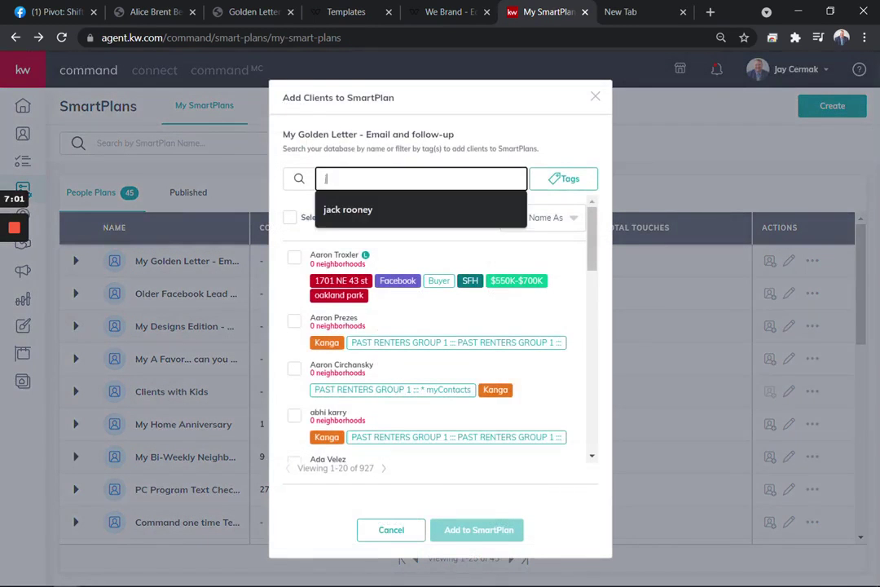
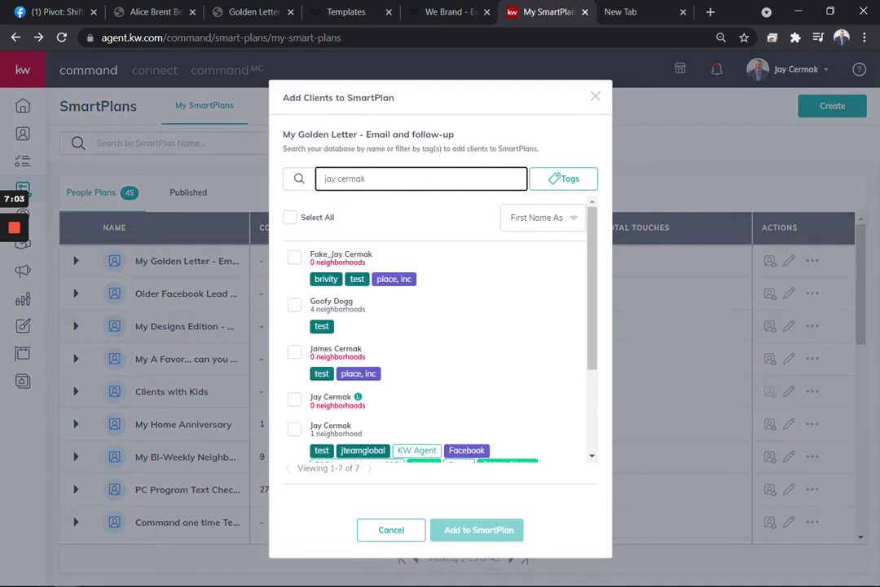
scroll(430, 382, down, 3)
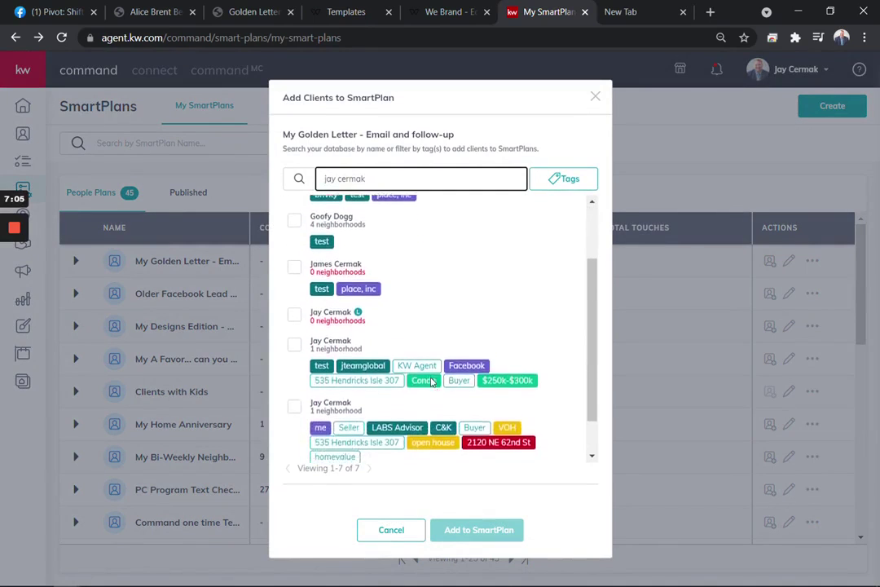
scroll(432, 381, down, 1)
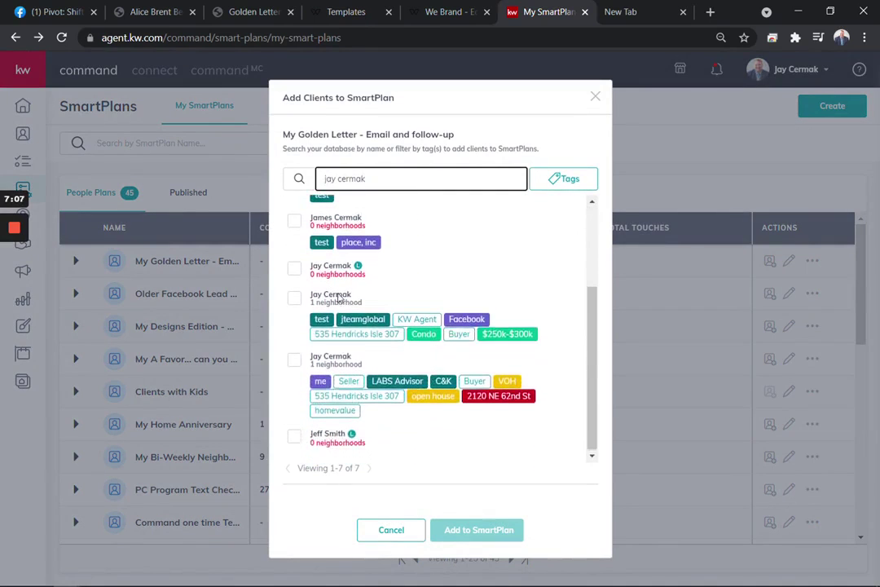
click(294, 299)
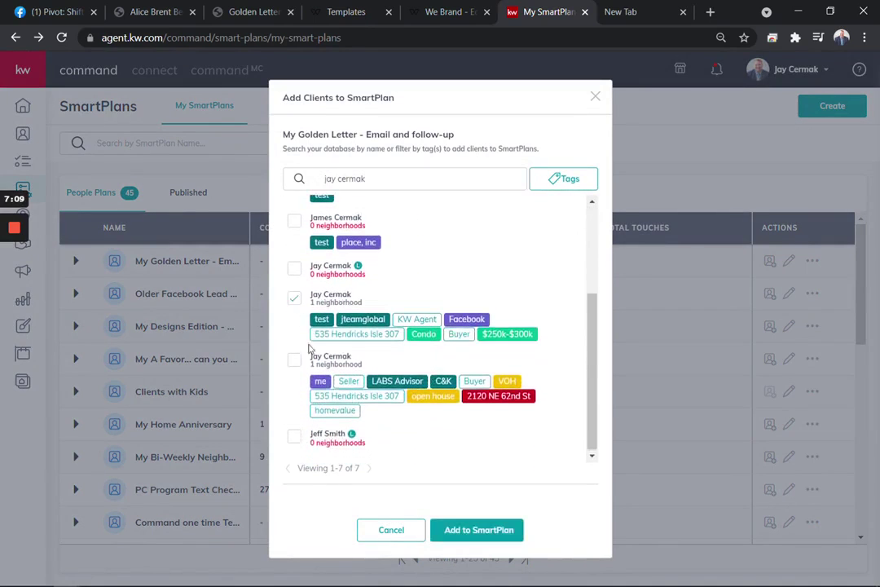
click(470, 531)
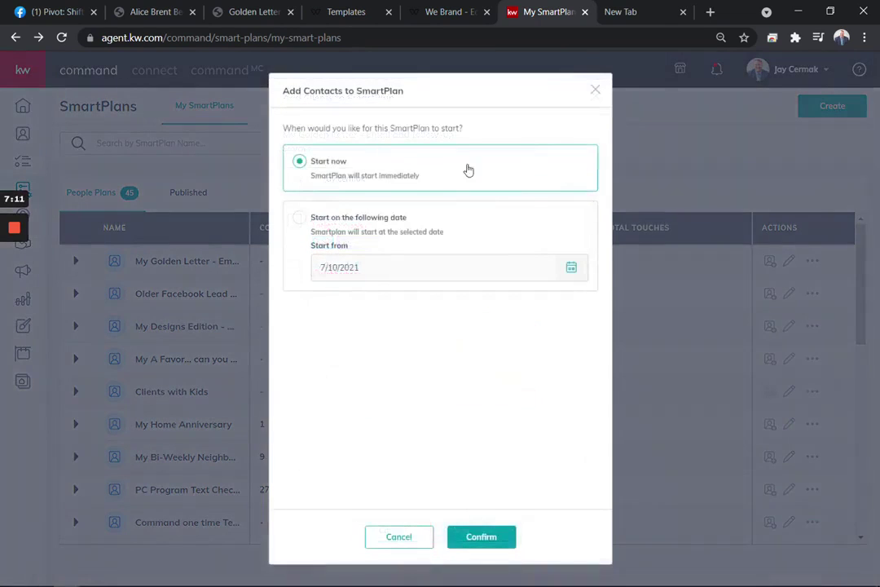
click(480, 541)
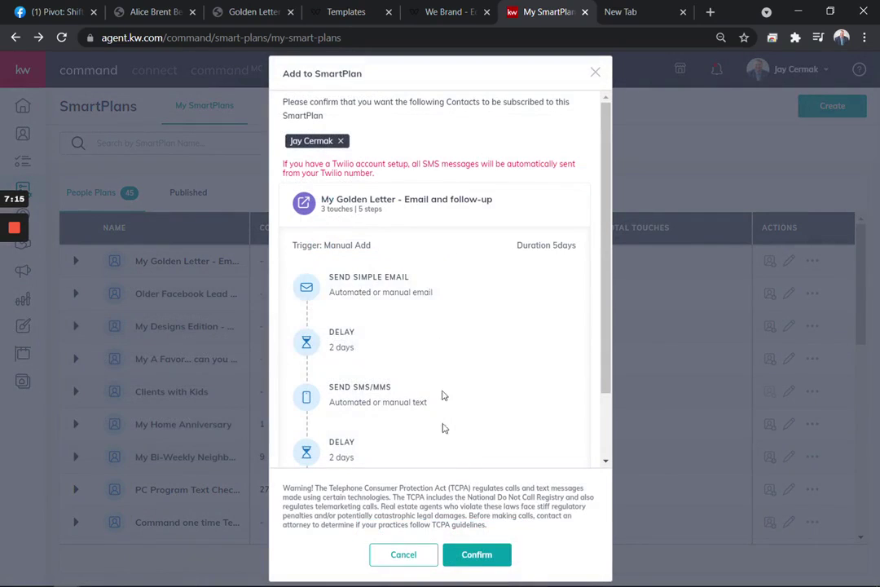
click(480, 557)
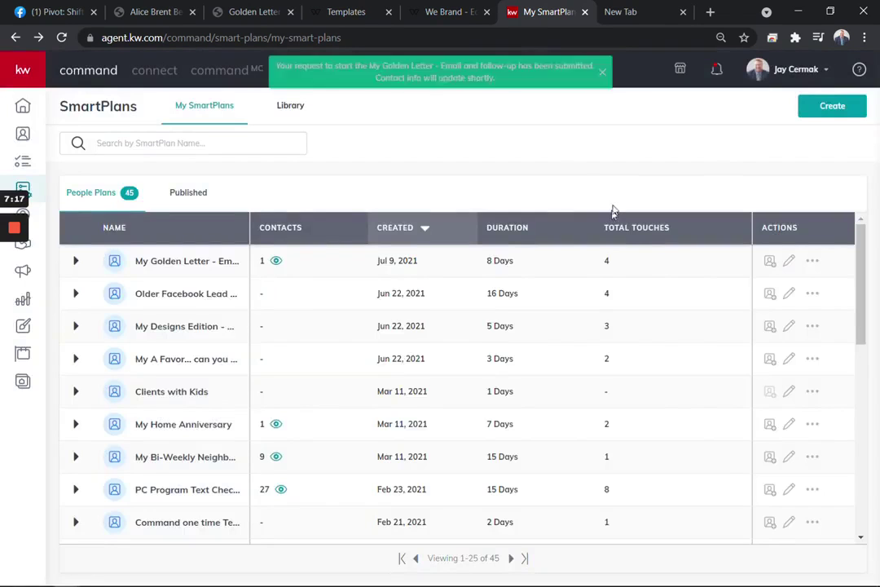
click(813, 261)
click(812, 262)
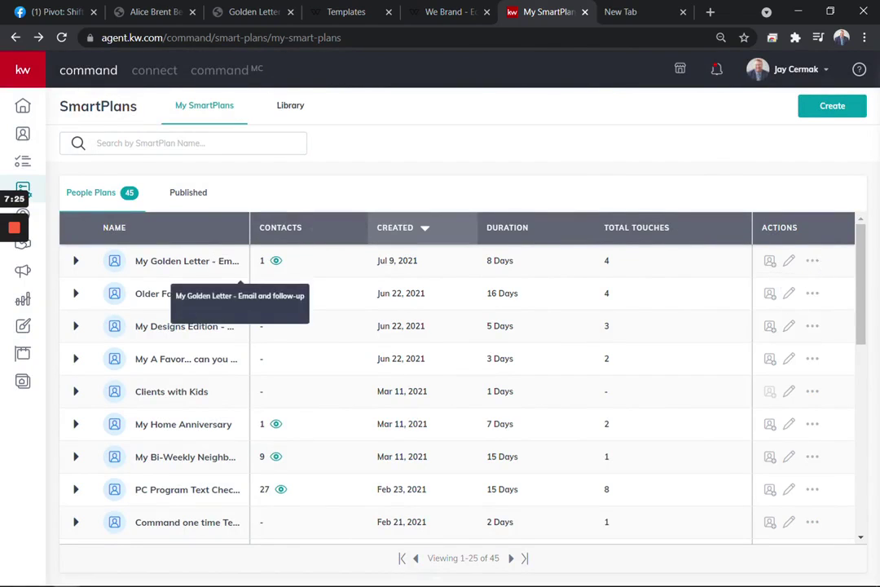
- Check the three Golden Letter files matching 'golden' in the Pivot: Shift Ahead group's Files page
click(57, 12)
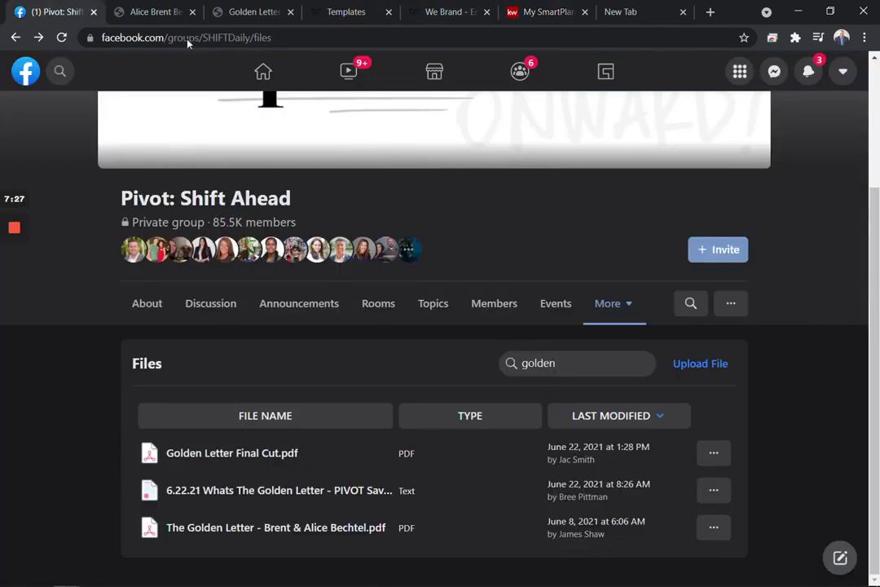
scroll(328, 222, up, 2)
scroll(328, 222, down, 2)
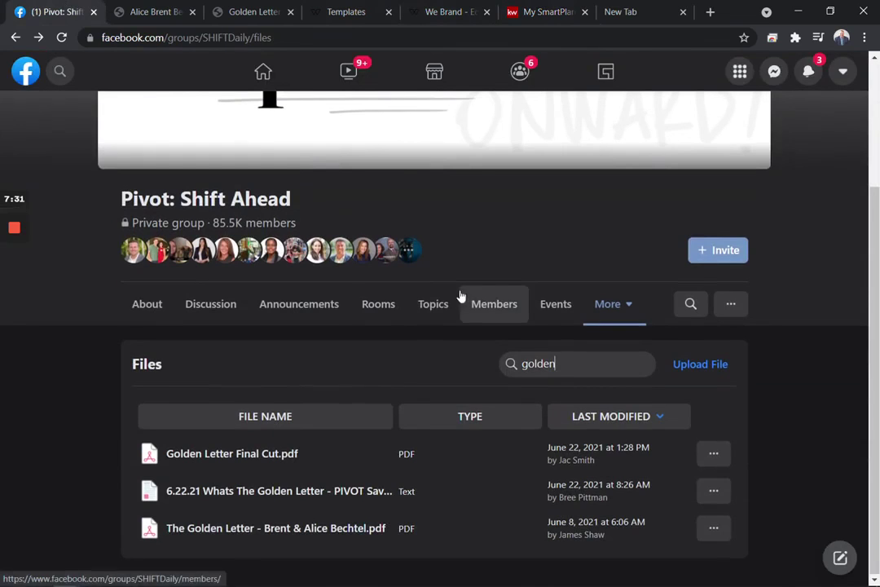
click(606, 319)
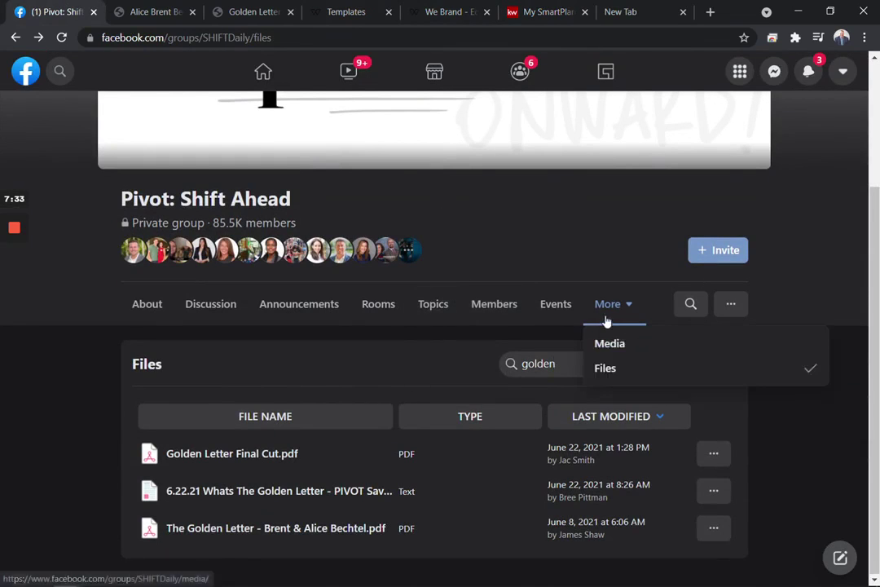
click(418, 363)
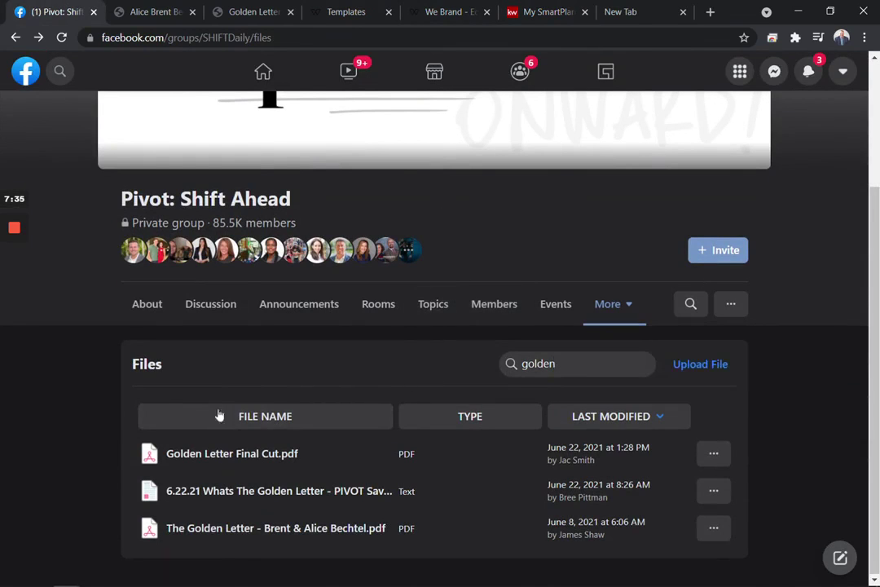
click(241, 14)
- Compare the plain-text Golden Letter PDF with the branded Golden Letter Final Cut PDF
click(141, 16)
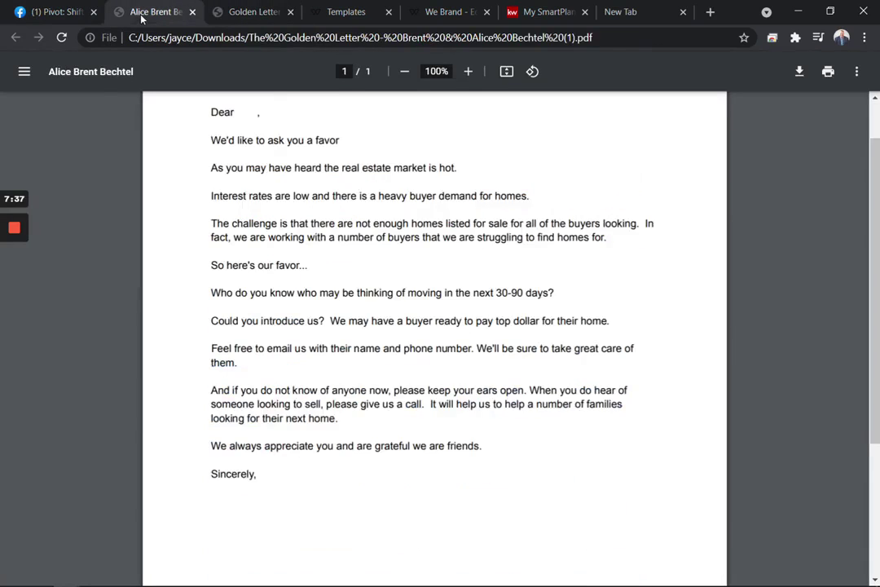
scroll(434, 326, up, 1)
scroll(434, 326, down, 3)
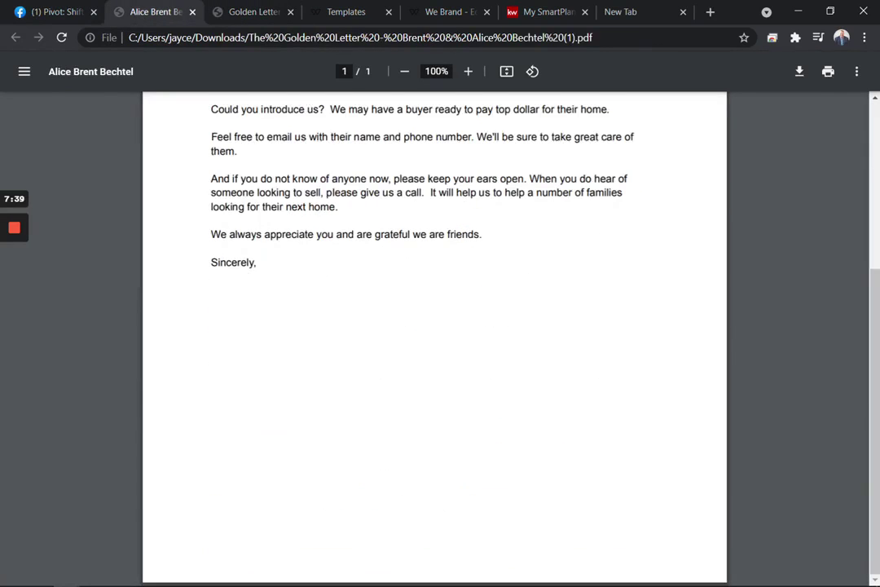
scroll(435, 326, up, 3)
click(253, 12)
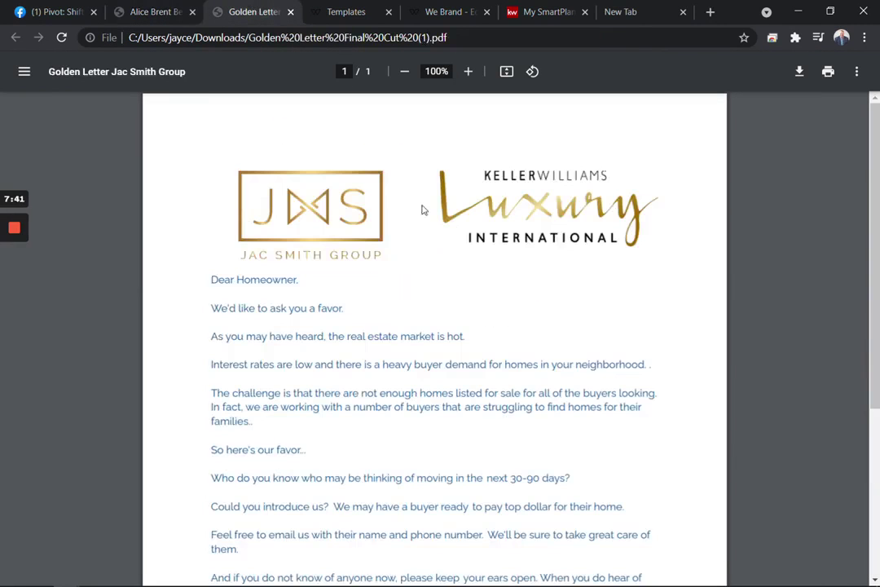
scroll(472, 317, down, 3)
scroll(473, 318, up, 3)
click(365, 17)
click(457, 10)
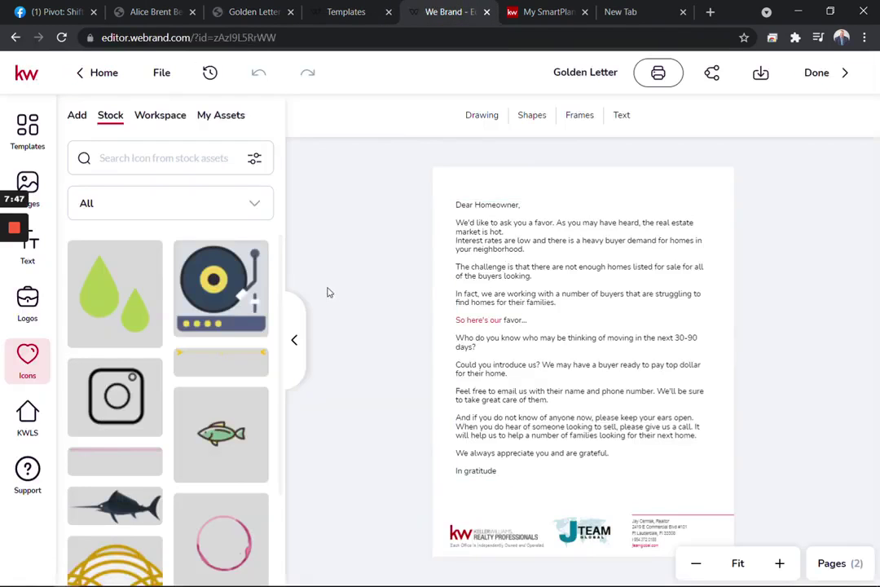
- Go from the WeBrand Golden Letter design back to KW Command's My SmartPlans list
click(541, 13)
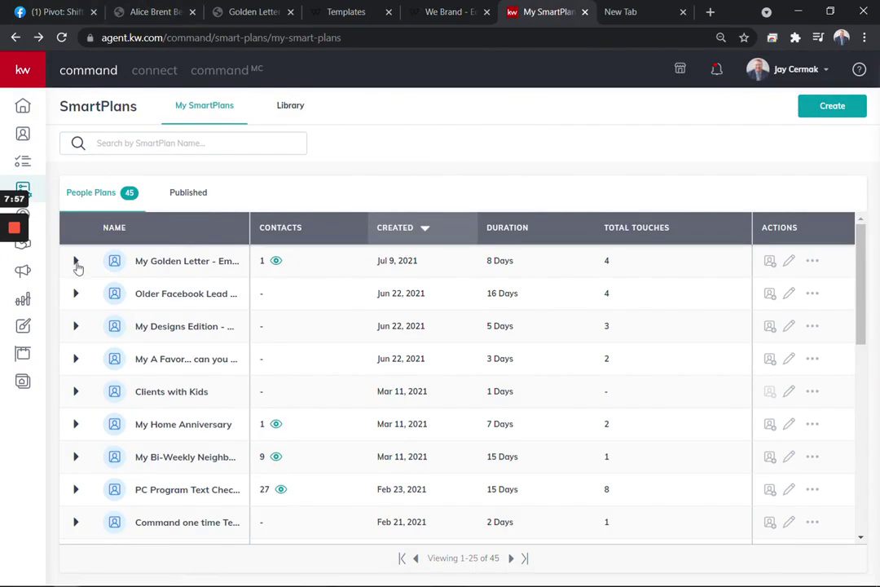
- Expand My Golden Letter to preview its Manual Add trigger and 7 steps
click(76, 261)
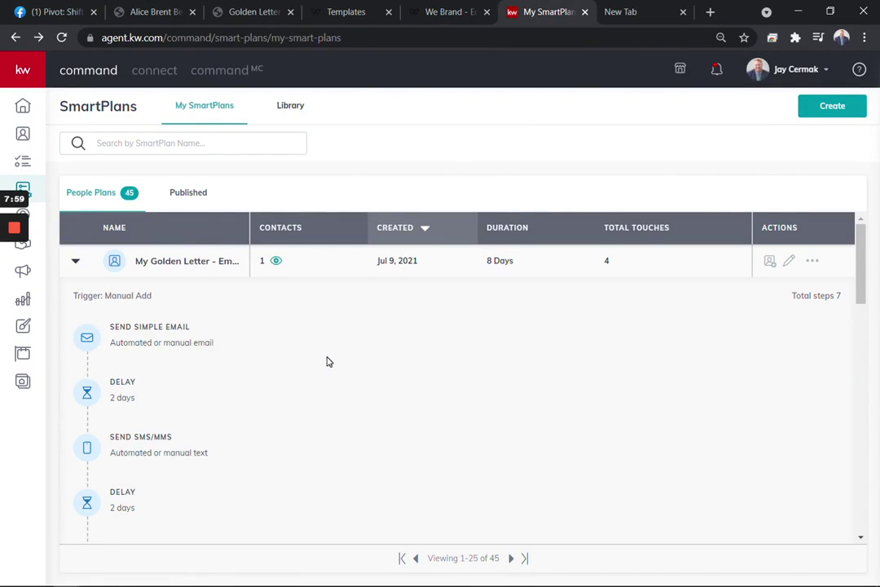